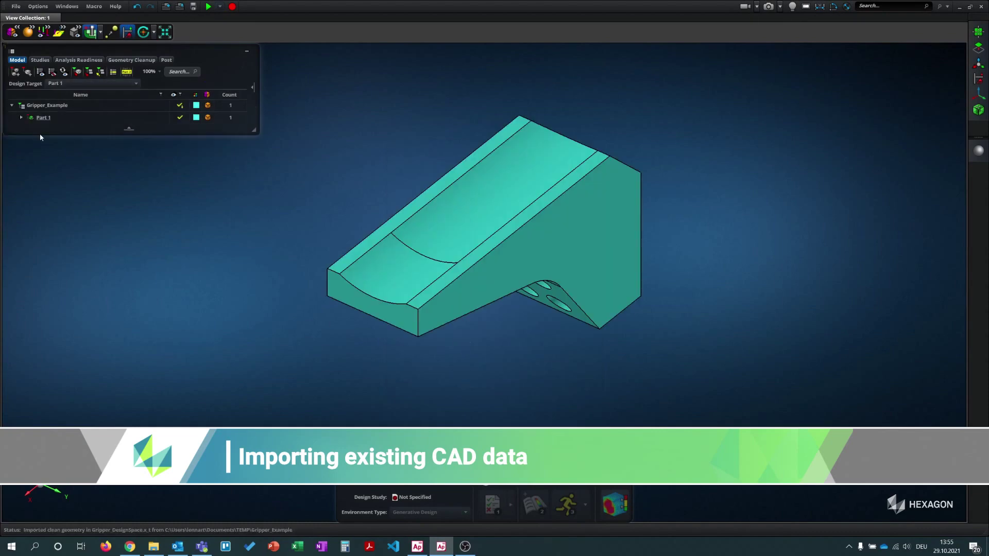
Assign the gripper solid as the design space for the generative optimization.
click(22, 117)
middle_drag(504, 309, 778, 243)
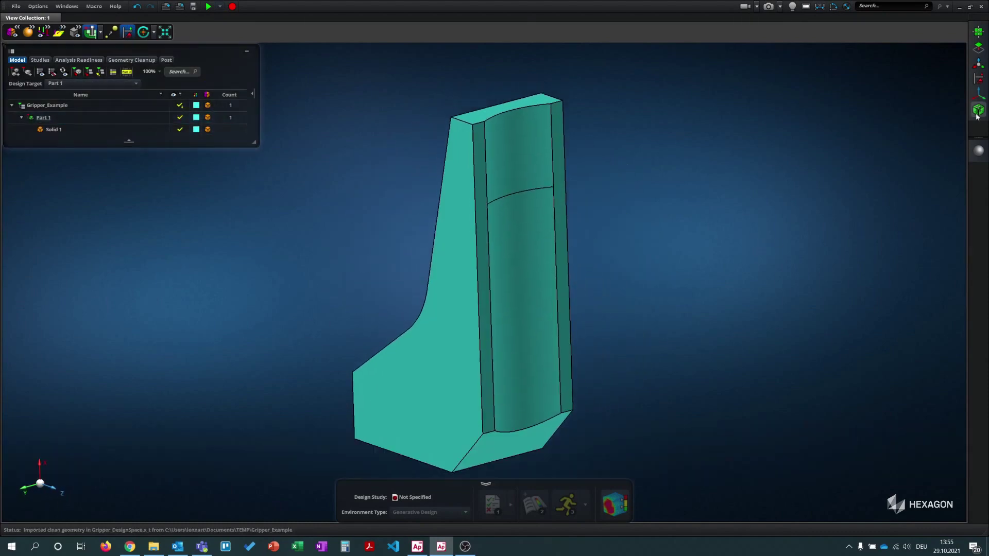
click(979, 109)
click(876, 75)
click(536, 227)
middle_click(641, 212)
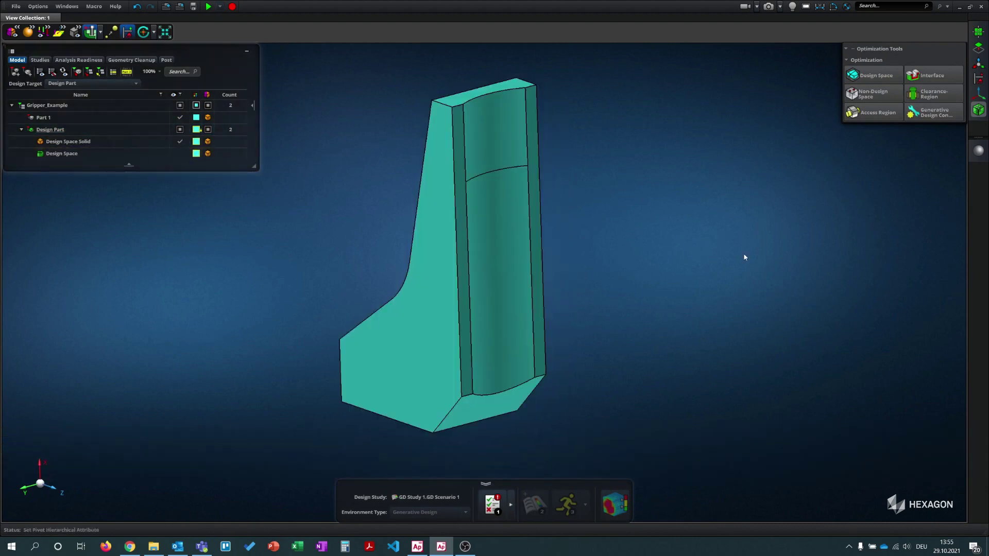
Assign the material TiAl6V4 to the design part.
click(978, 151)
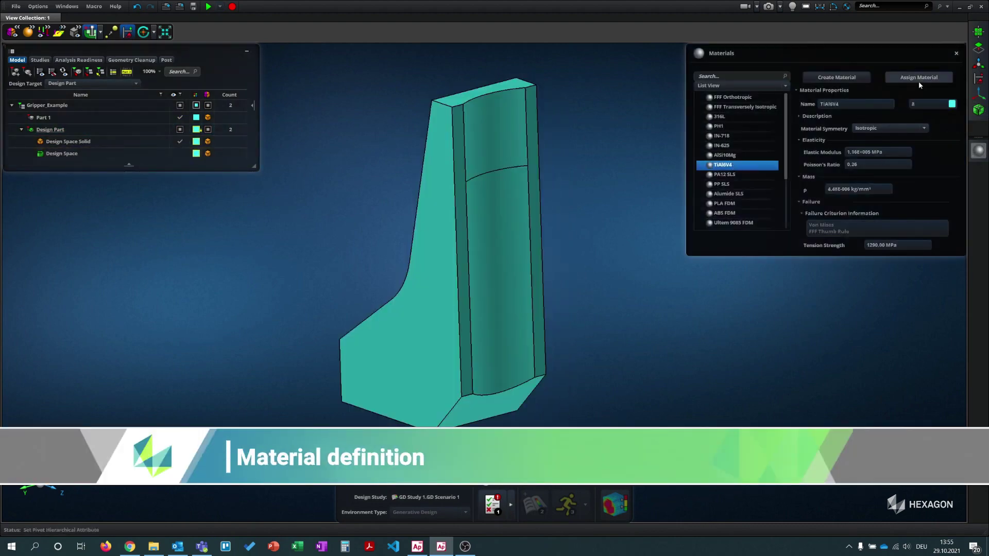
click(918, 81)
click(524, 199)
click(956, 54)
Apply clamped displacement constraints to the four bolt holes in the gripper's base.
click(978, 79)
click(879, 77)
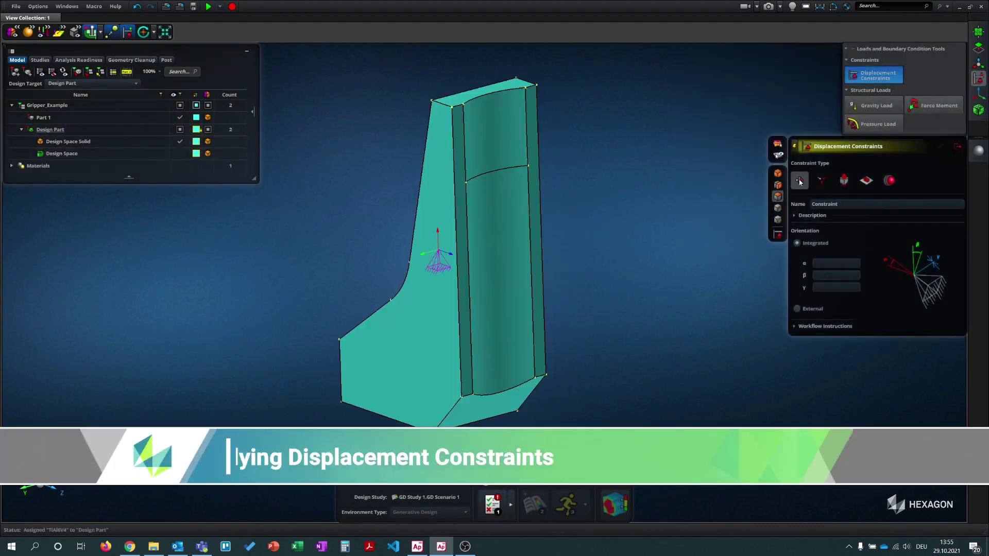
scroll(534, 216, down, 2)
middle_drag(520, 278, 506, 314)
scroll(506, 280, up, 8)
click(380, 249)
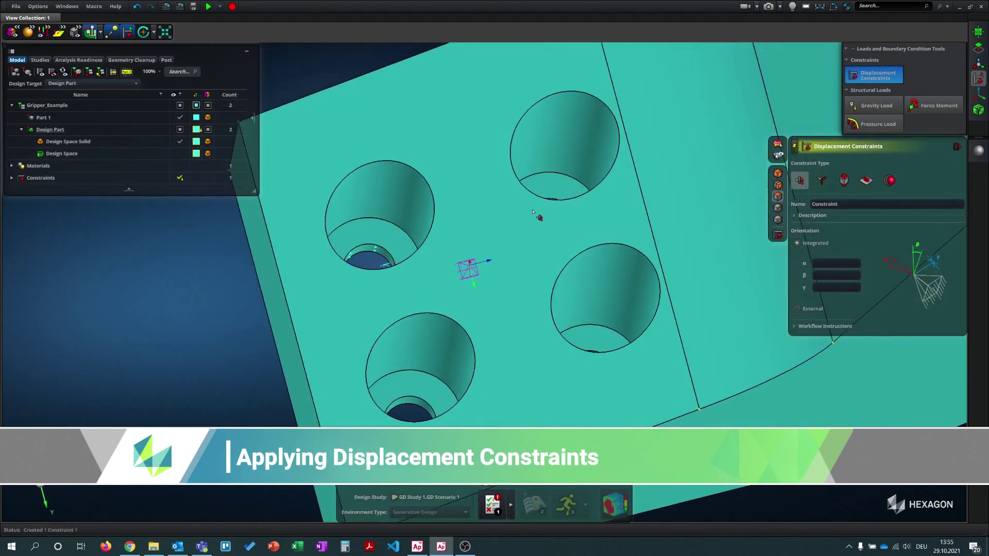
middle_drag(533, 212, 556, 201)
click(591, 356)
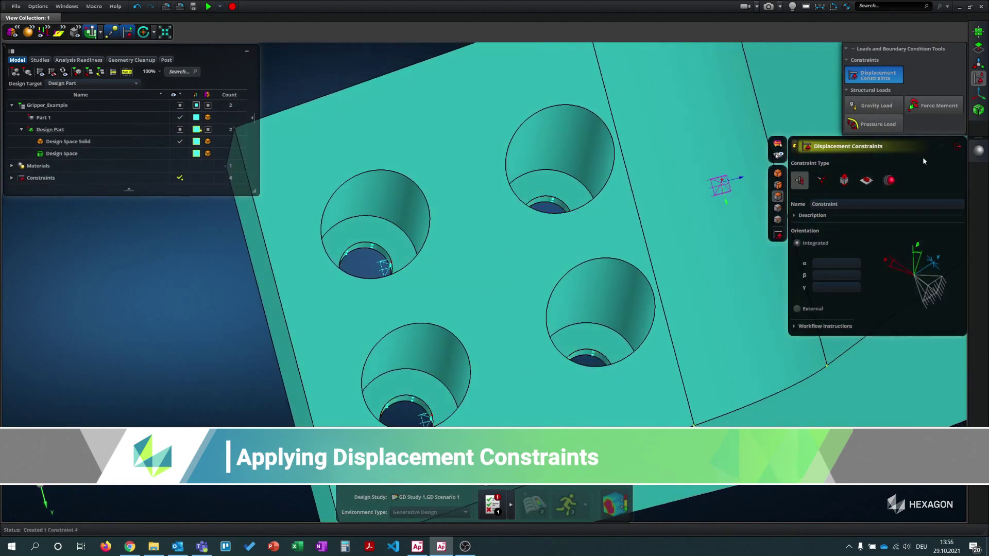
click(957, 147)
Create a remote force of Fx 5000 N on the upper curved gripping face, located at 140,50/12,50/25,00.
scroll(550, 289, down, 6)
middle_drag(550, 289, 653, 269)
scroll(654, 270, up, 1)
click(937, 106)
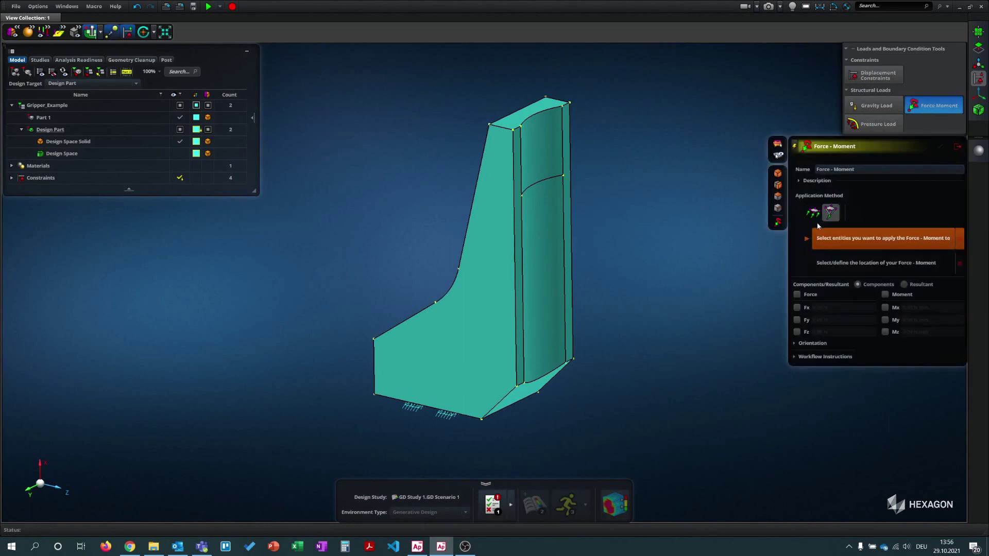
key(Return)
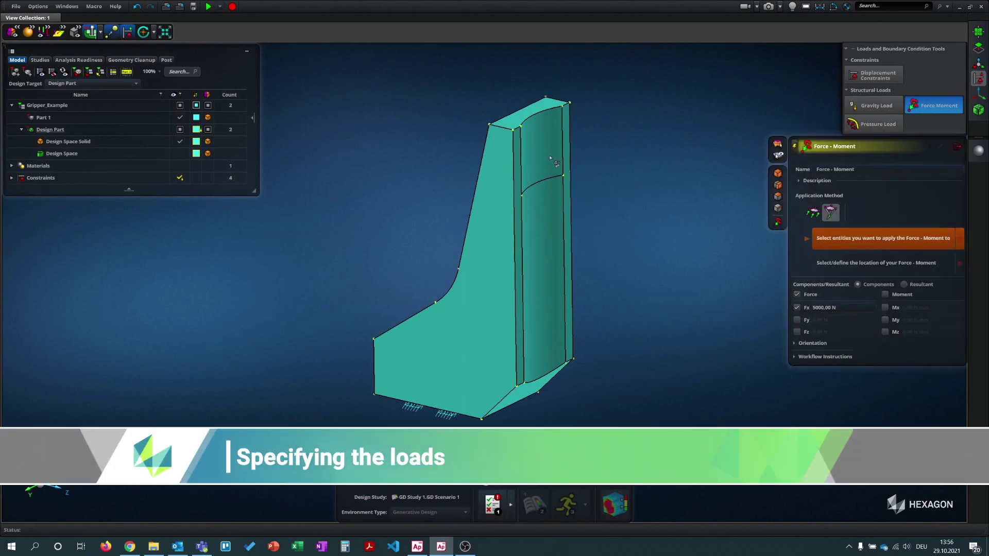
click(552, 156)
scroll(552, 156, down, 3)
click(633, 210)
text(140,50/12,50/25,00)
key(Return)
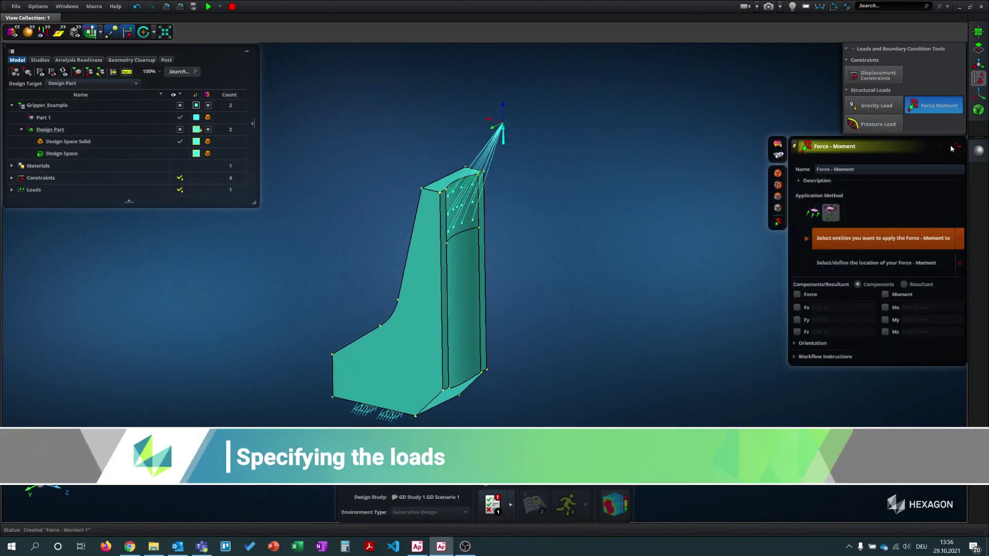
Duplicate the Force - Moment 1 load twice to get three force loads.
click(13, 190)
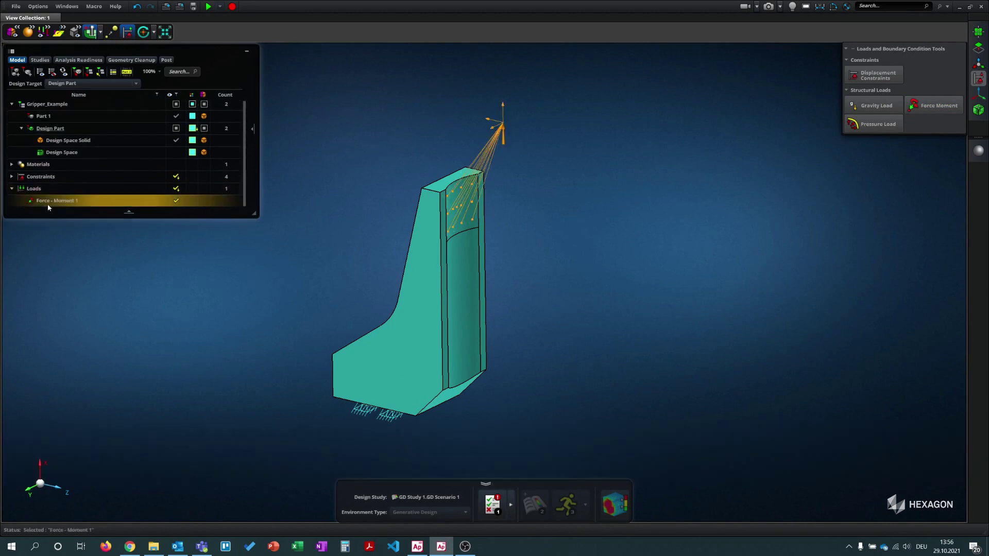
right_click(52, 206)
click(76, 226)
scroll(63, 206, down, 1)
drag(130, 218, 129, 240)
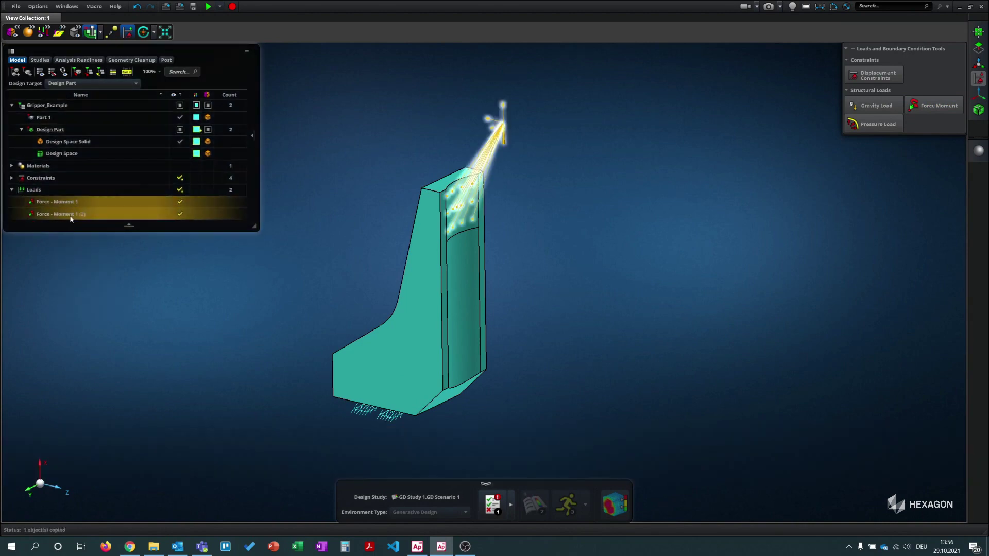
right_click(70, 217)
click(36, 235)
Redirect the first copied force to the Y component and the second copy to the Z component.
double_click(78, 216)
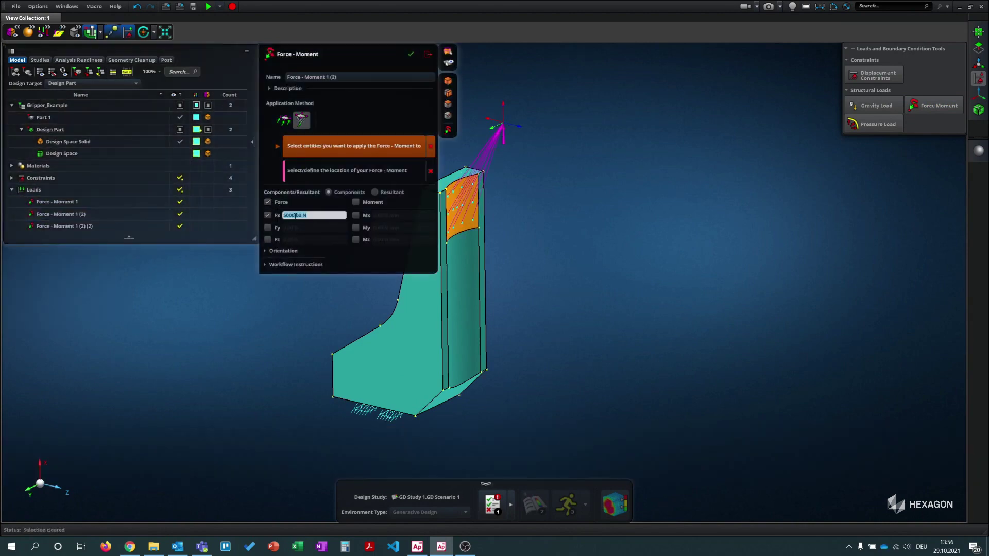
click(410, 54)
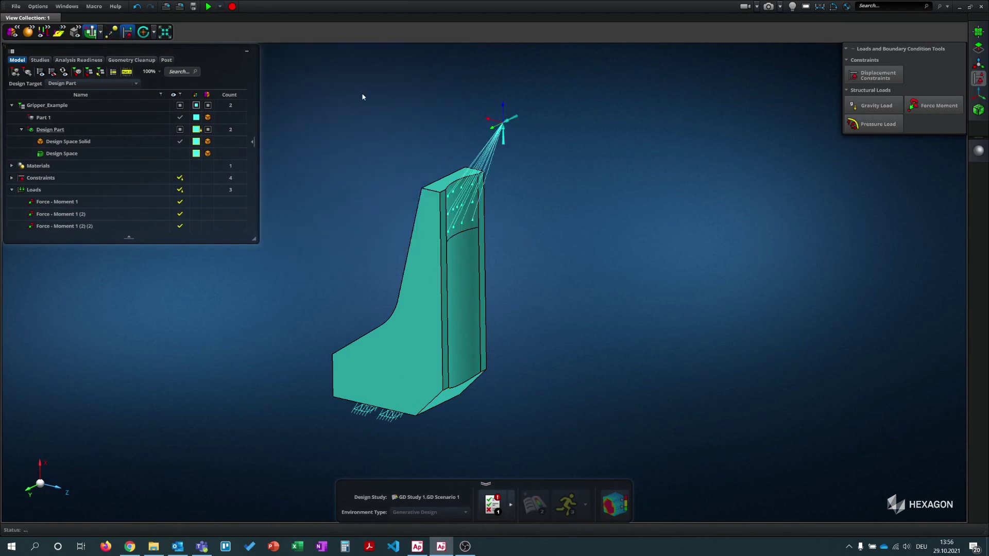
double_click(57, 227)
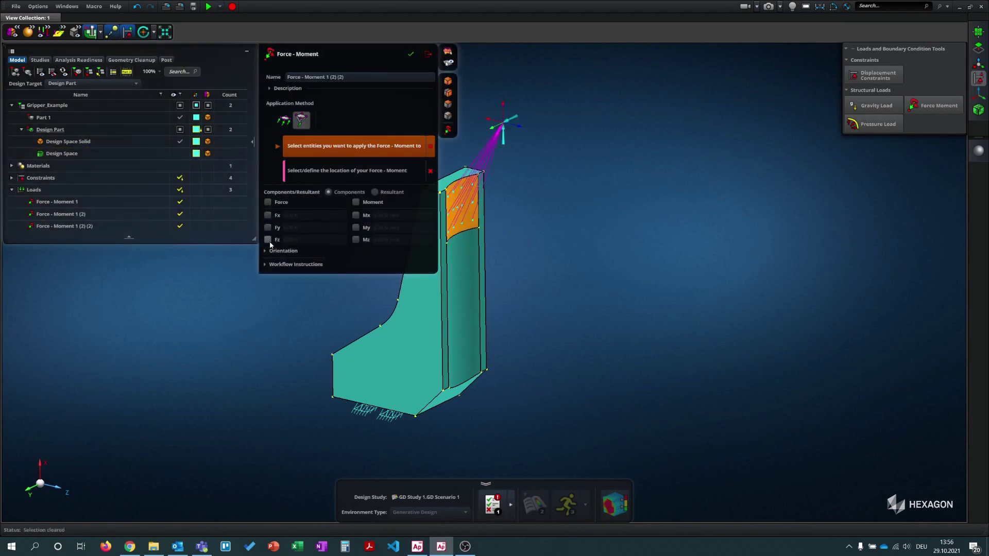
click(411, 55)
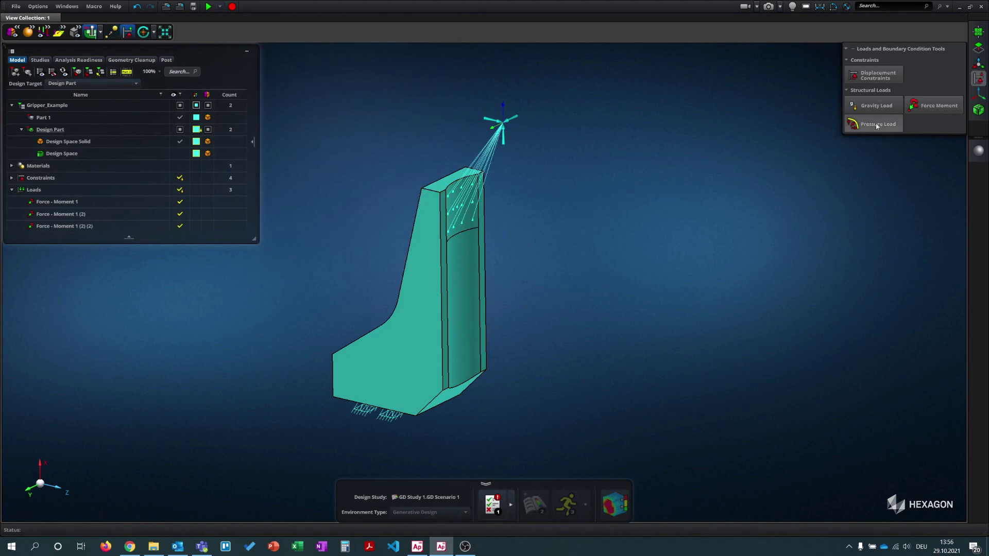
Create three gravity loads of 5 g, one each along the global X, Y and Z axes.
click(875, 106)
click(906, 239)
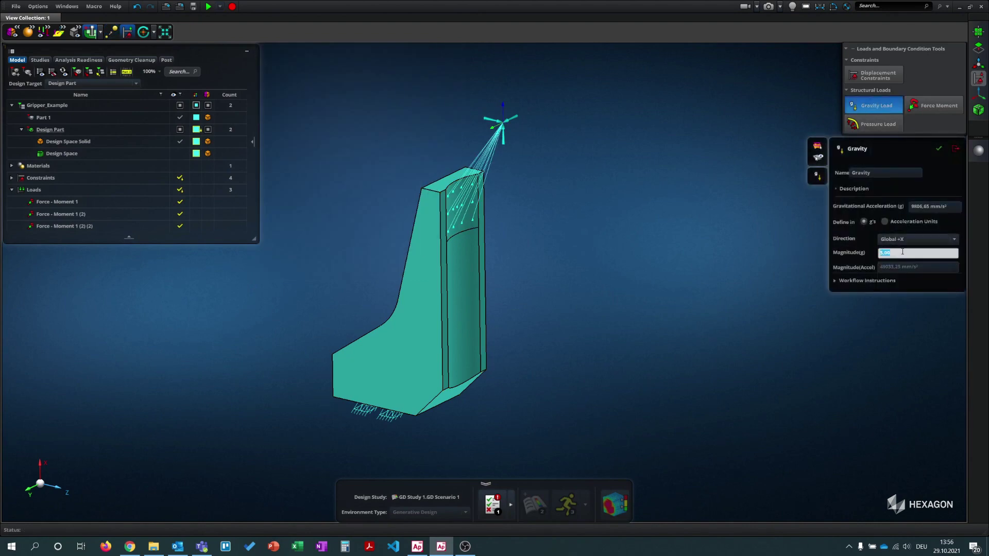
click(907, 273)
click(939, 149)
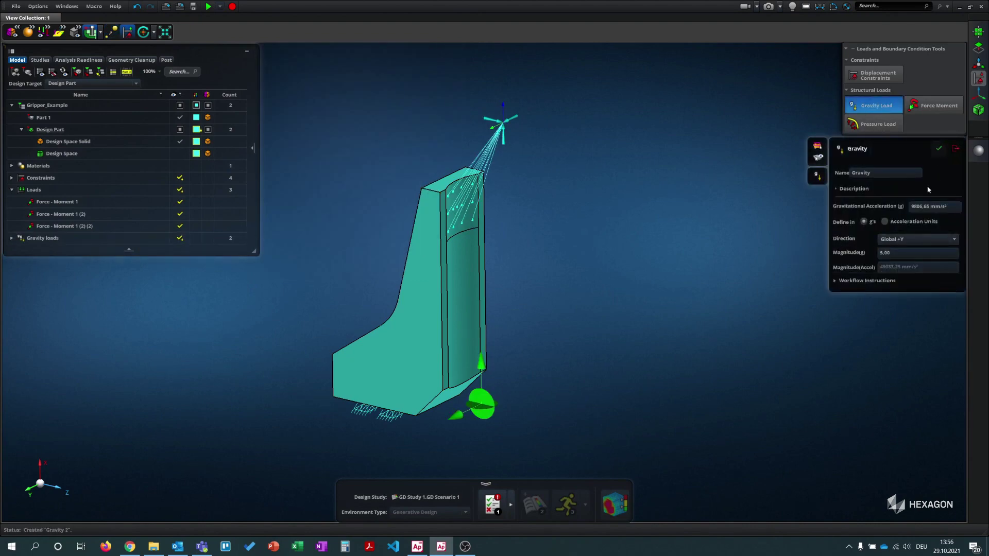
click(914, 239)
click(906, 278)
click(938, 148)
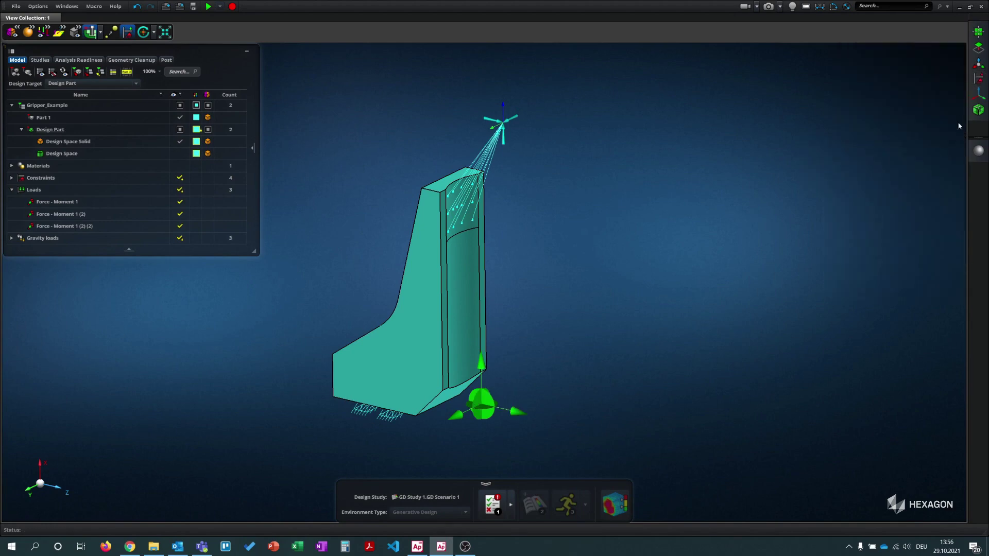
Add an interface on the upper curved gripping face with 3 mm thickness, 1 mm machining allowance and 0 mm offset distance.
click(979, 110)
click(933, 75)
click(892, 220)
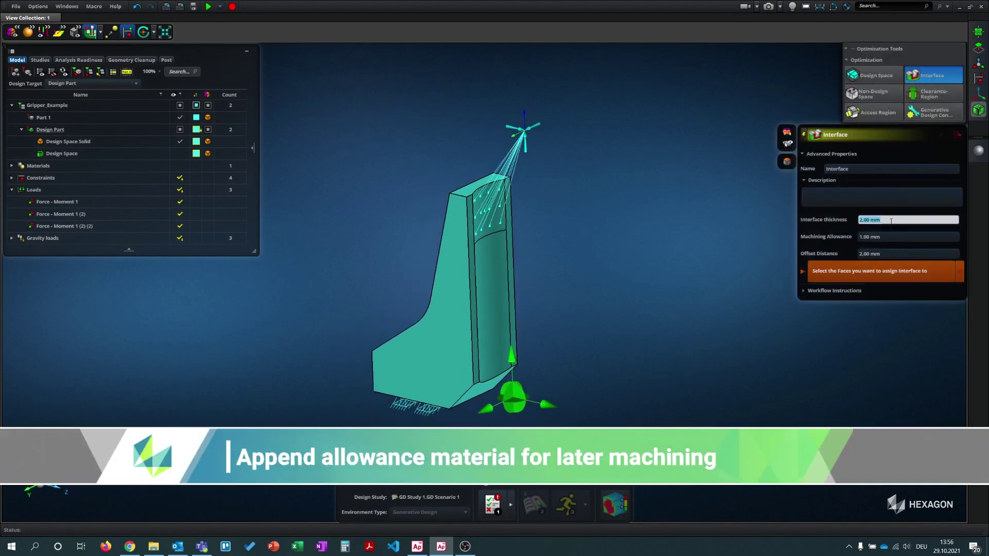
scroll(530, 175, up, 2)
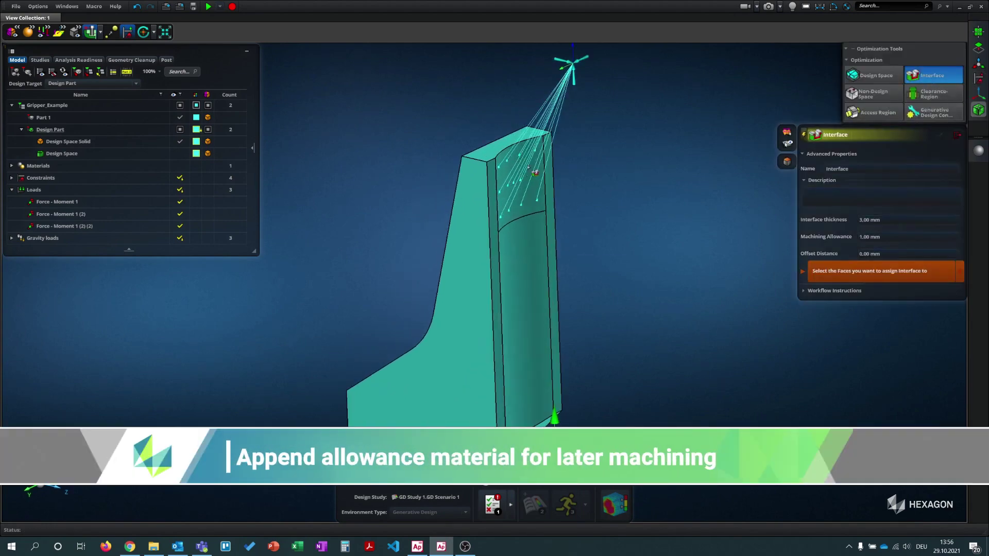
click(534, 170)
scroll(533, 176, down, 1)
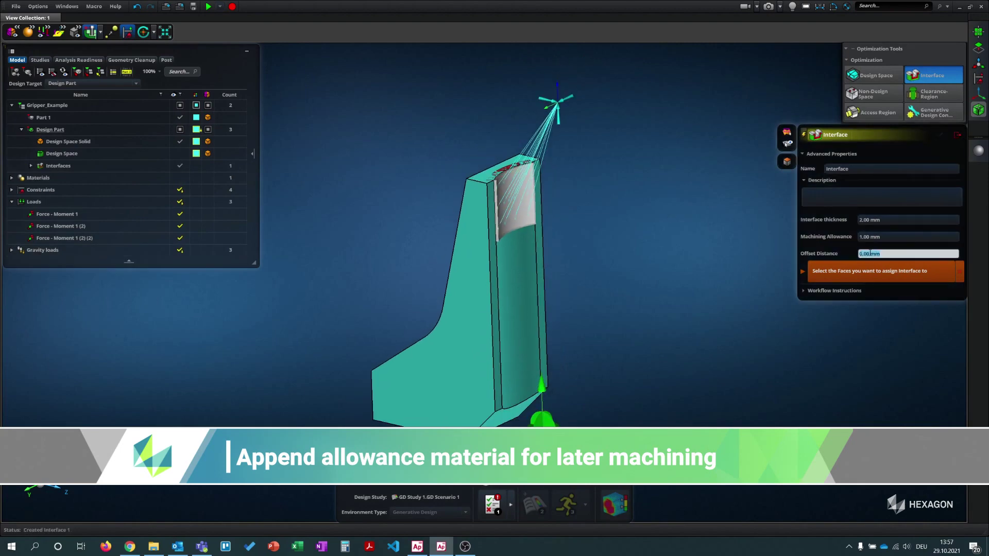
Add interfaces to the four bolt holes with 2 mm thickness, 1 mm machining allowance and 2 mm offset distance.
text(2)
middle_drag(515, 278, 608, 258)
scroll(526, 268, up, 5)
middle_drag(526, 237, 535, 273)
scroll(530, 265, up, 5)
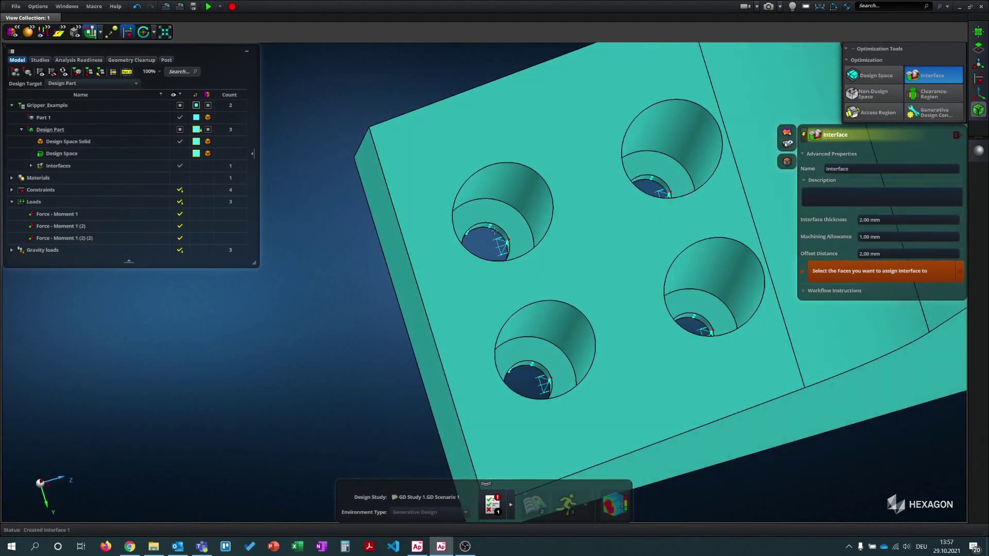
click(522, 393)
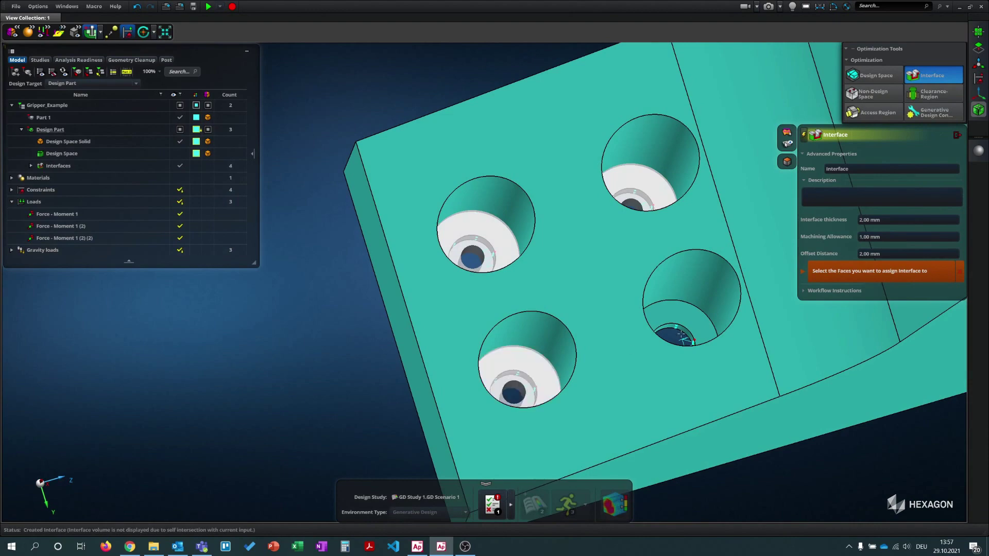
click(675, 336)
click(957, 135)
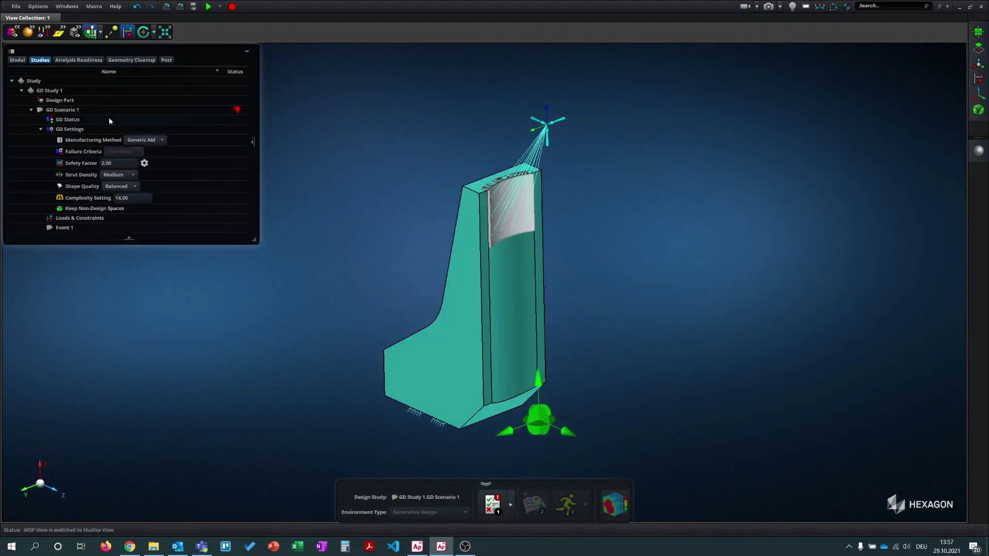
Assign all constraints, Force - Moment 1 and Gravity 1 to Event 1 of GD Scenario 1.
click(92, 218)
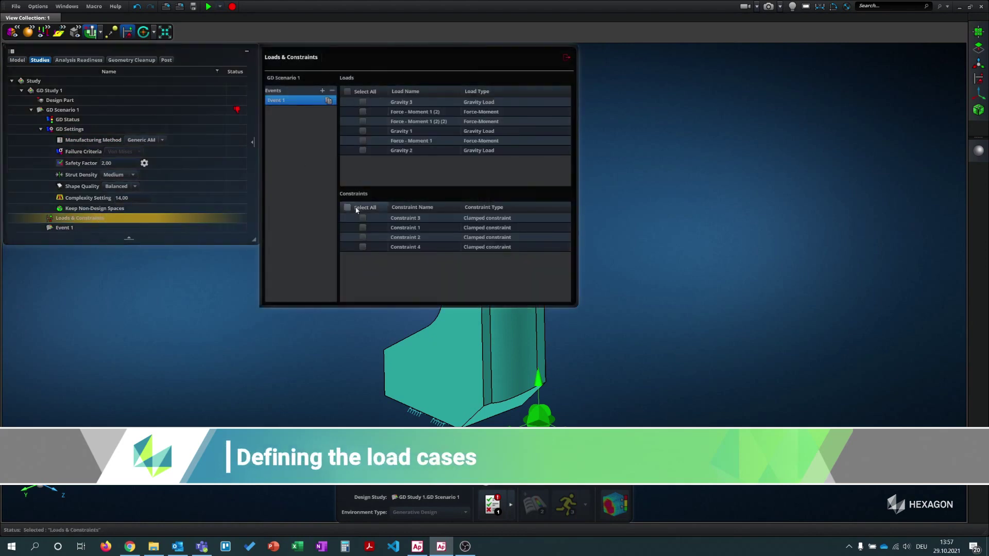
click(356, 210)
click(362, 140)
click(363, 131)
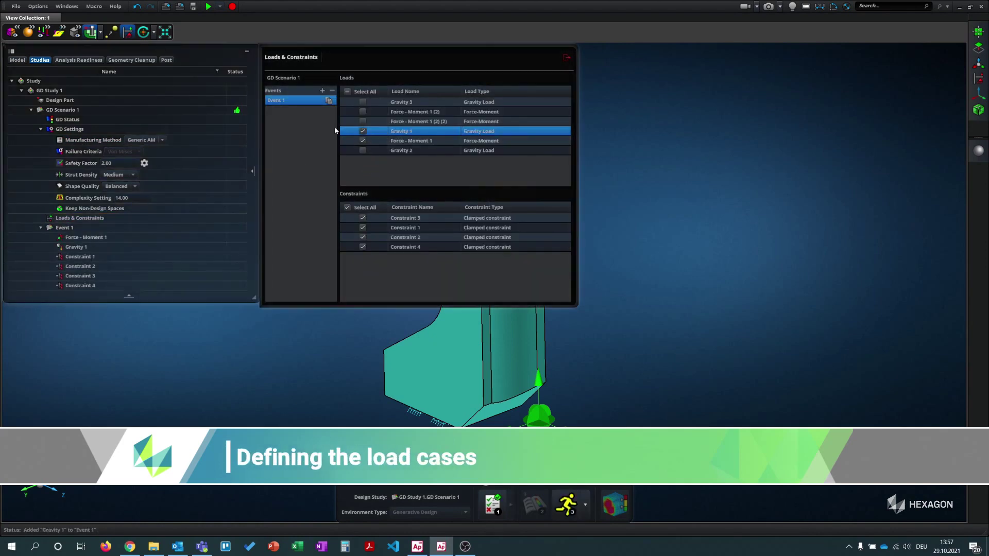
Add Event 2 with all constraints, Gravity 2 and Force - Moment 1 (2).
click(322, 90)
click(348, 207)
click(362, 150)
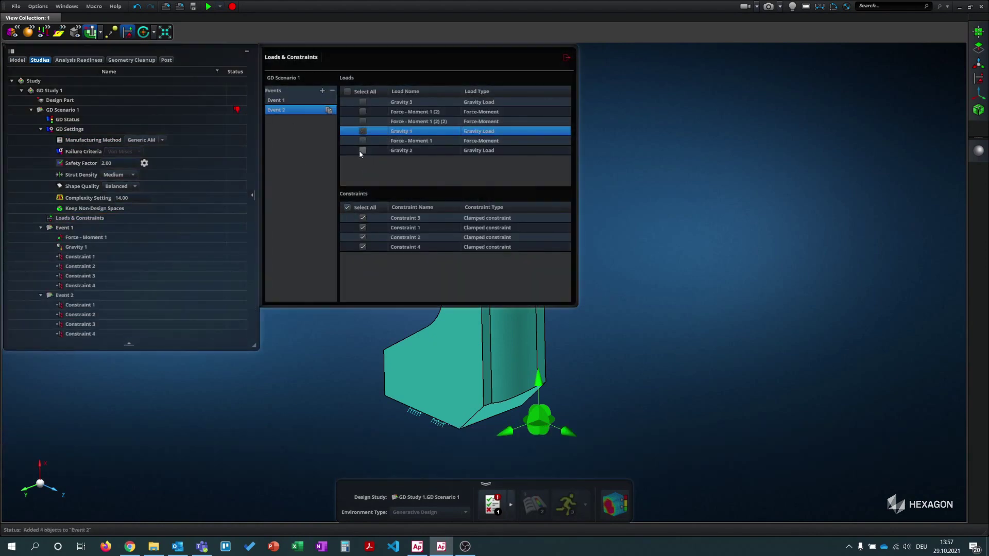
click(363, 111)
Add Event 3 with all constraints, Force - Moment 1 (2) (2) and Gravity 3.
click(321, 90)
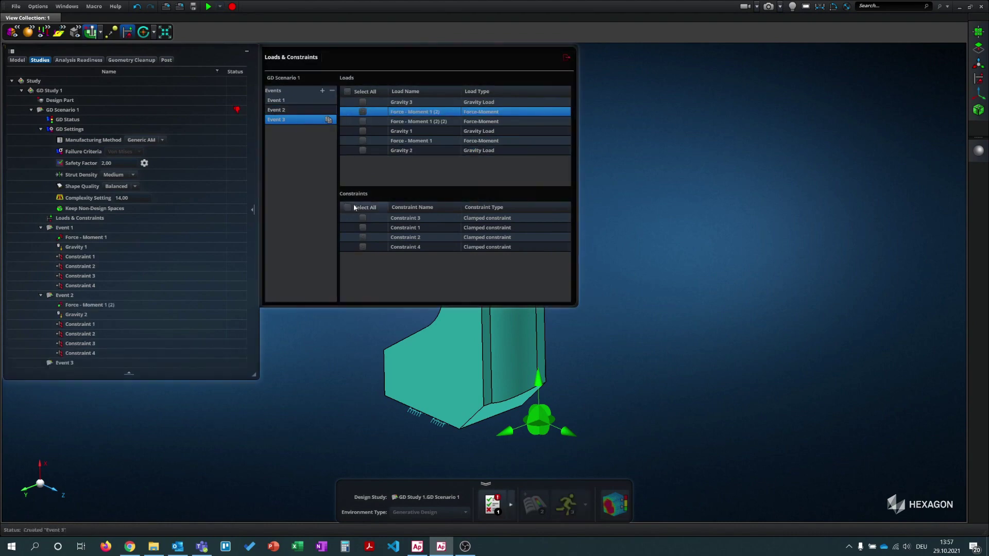
click(347, 207)
click(362, 122)
click(362, 102)
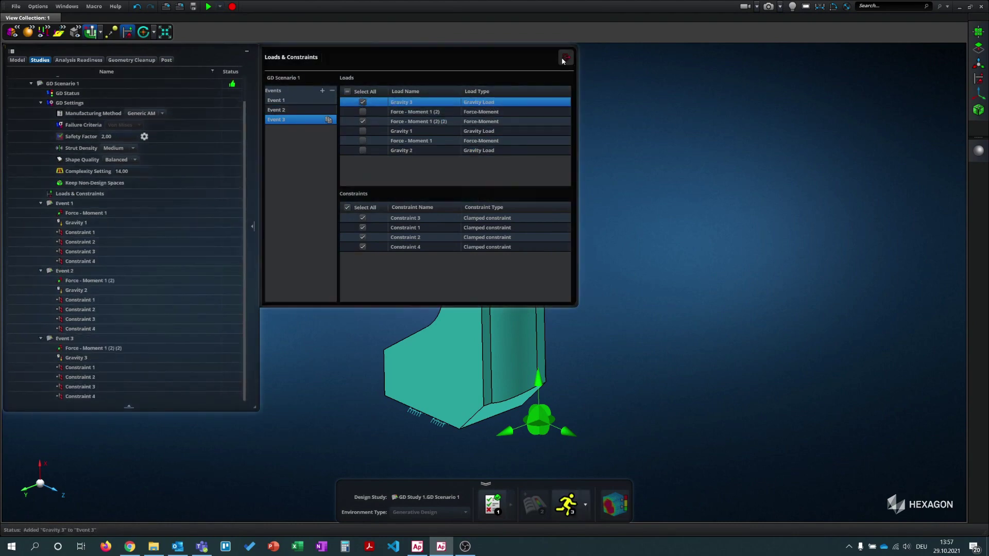
click(567, 57)
Set the scenario's complexity setting to 8 and confirm the failure criteria with a global safety factor of 2.
click(123, 197)
double_click(123, 199)
text(8)
key(Tab)
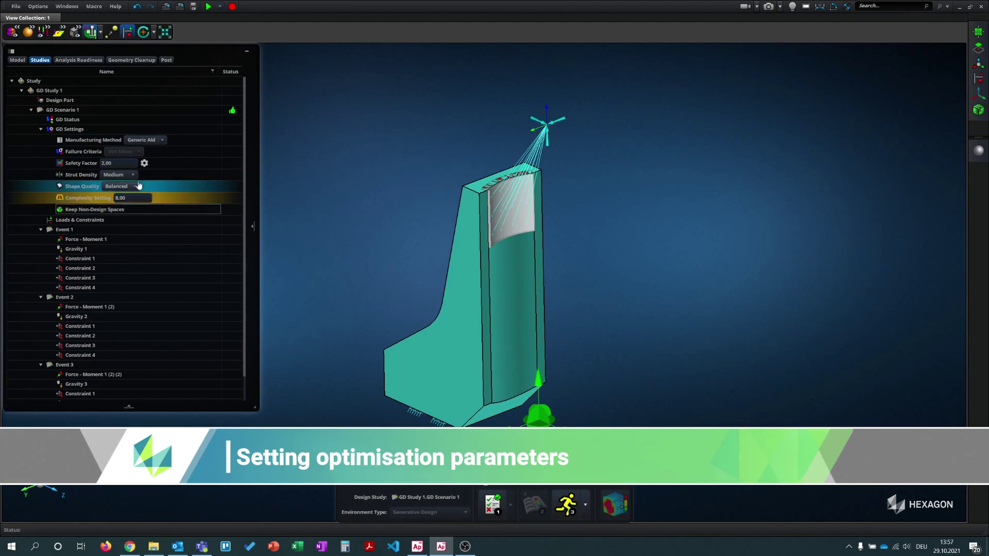
click(145, 163)
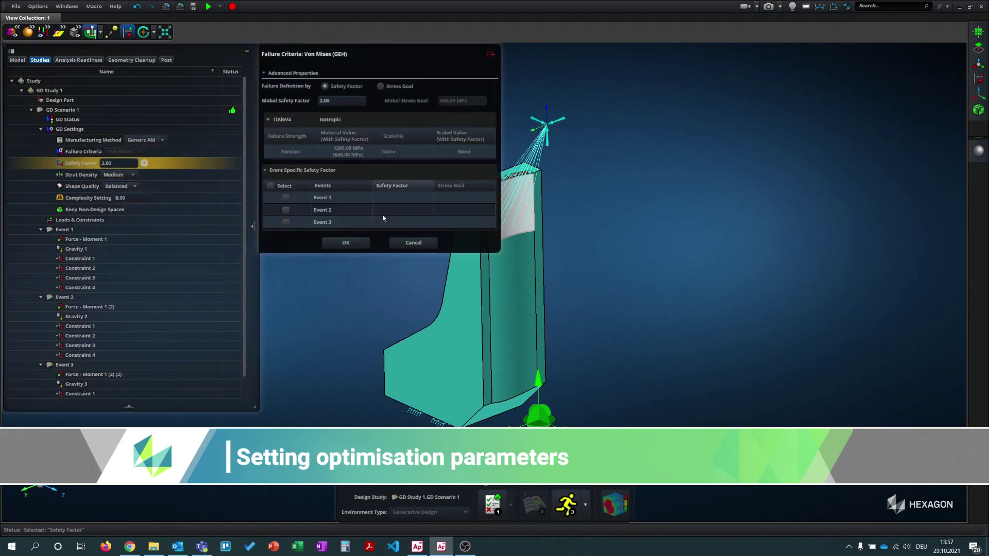
click(337, 246)
Start the generative design run for GD Scenario 1.
right_click(58, 112)
click(99, 163)
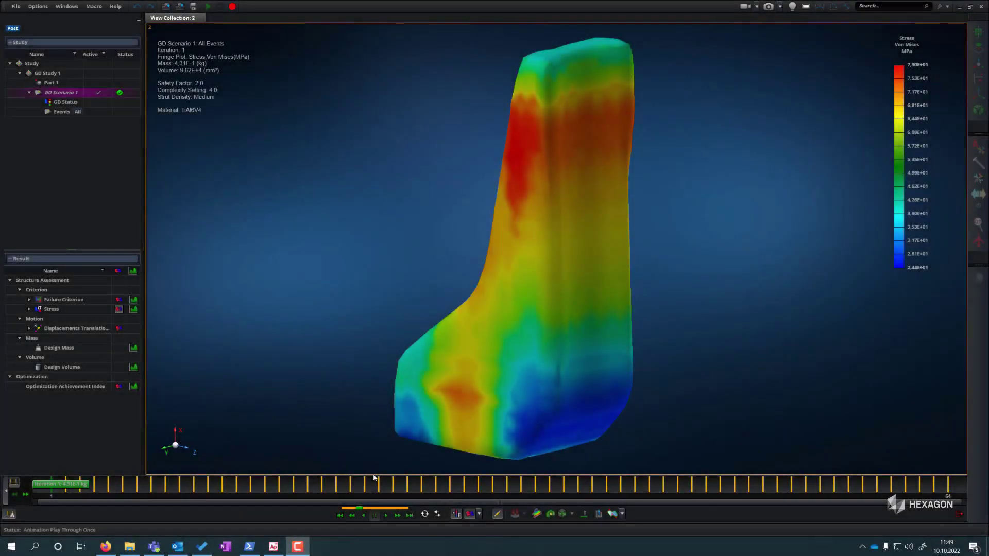
Play back the design iterations with the Von Mises stress plot and chart the design mass over the iterations.
click(386, 516)
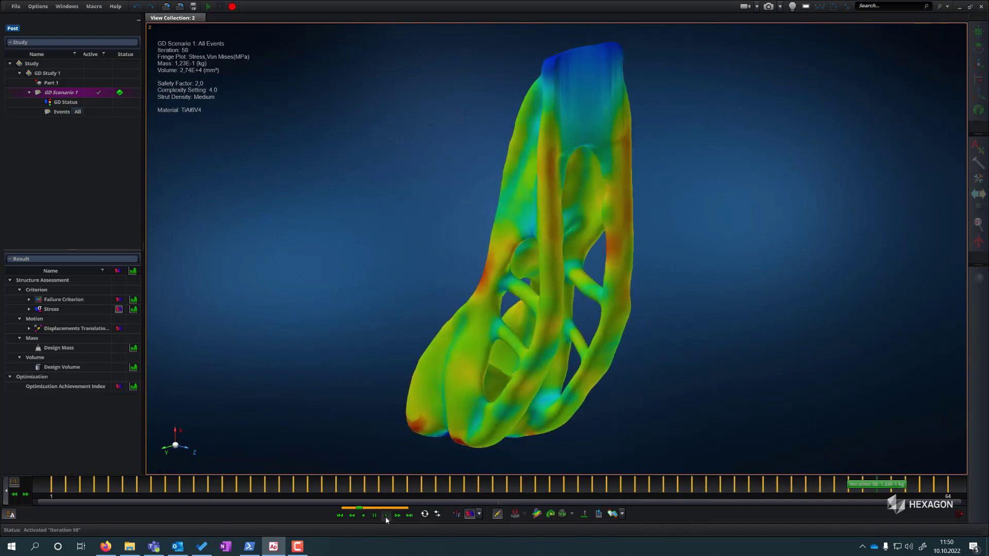
click(175, 431)
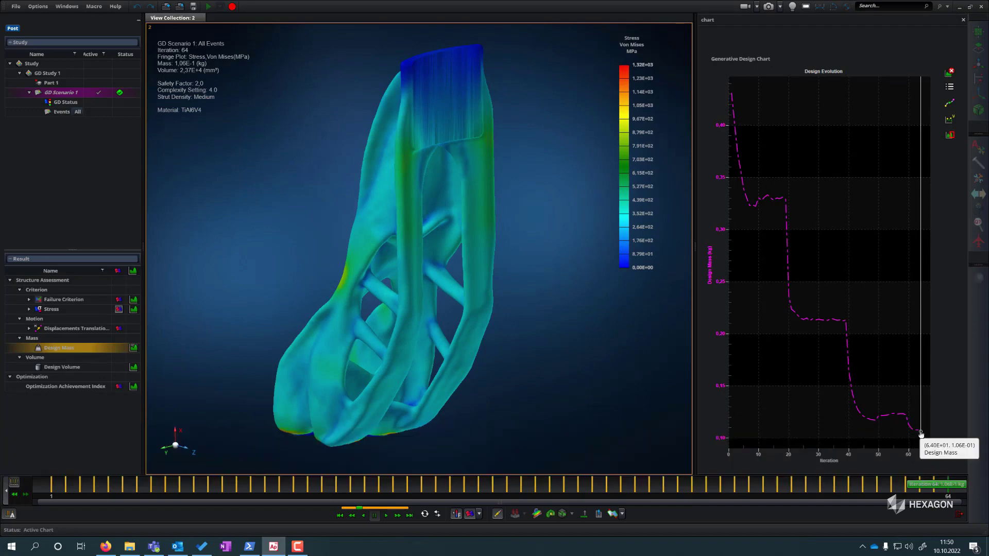
Display the smooth design shape of the final iteration, 64.
click(546, 512)
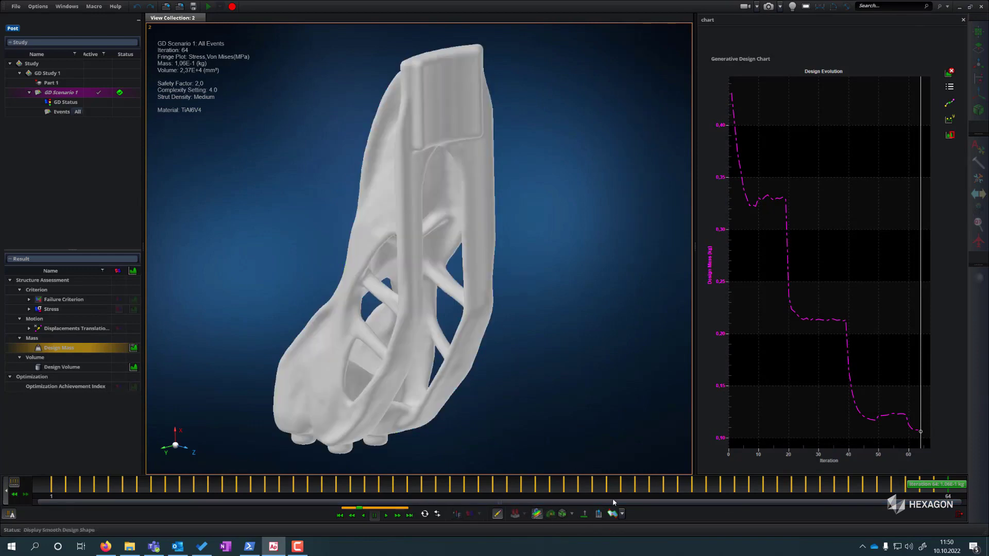
Transfer the smooth design shape of iteration 64 back to the model and accept its mapped loads and constraints.
click(613, 513)
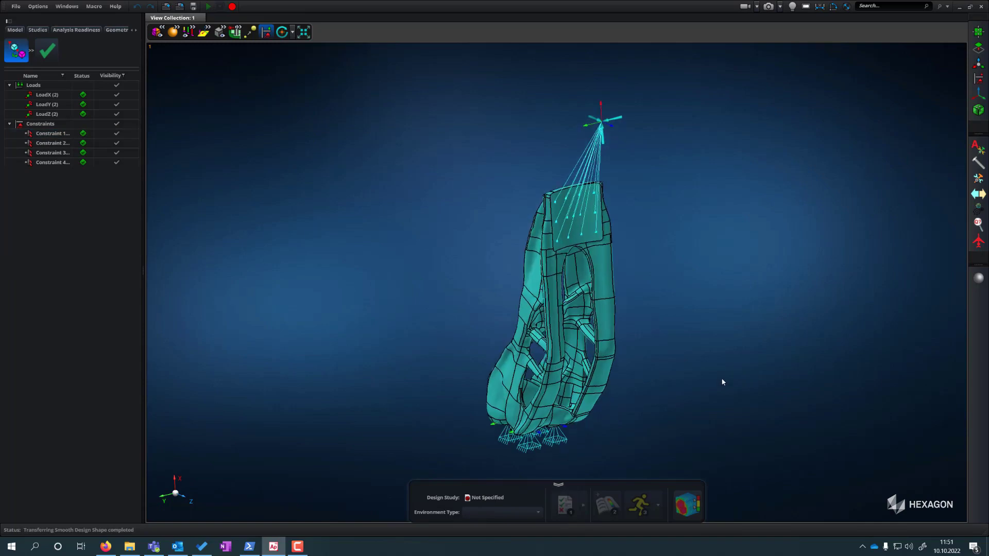
scroll(719, 379, up, 1)
middle_drag(719, 379, 707, 371)
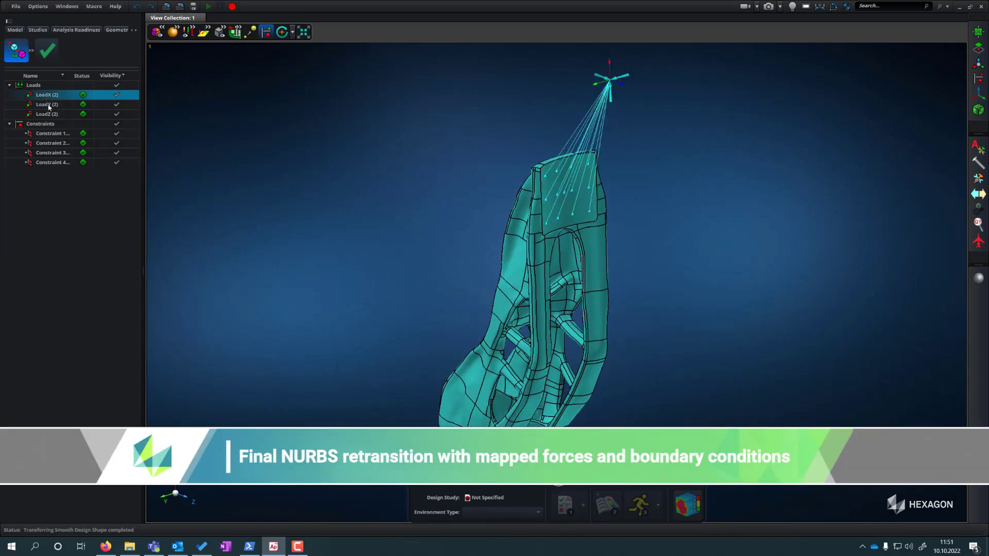
click(48, 51)
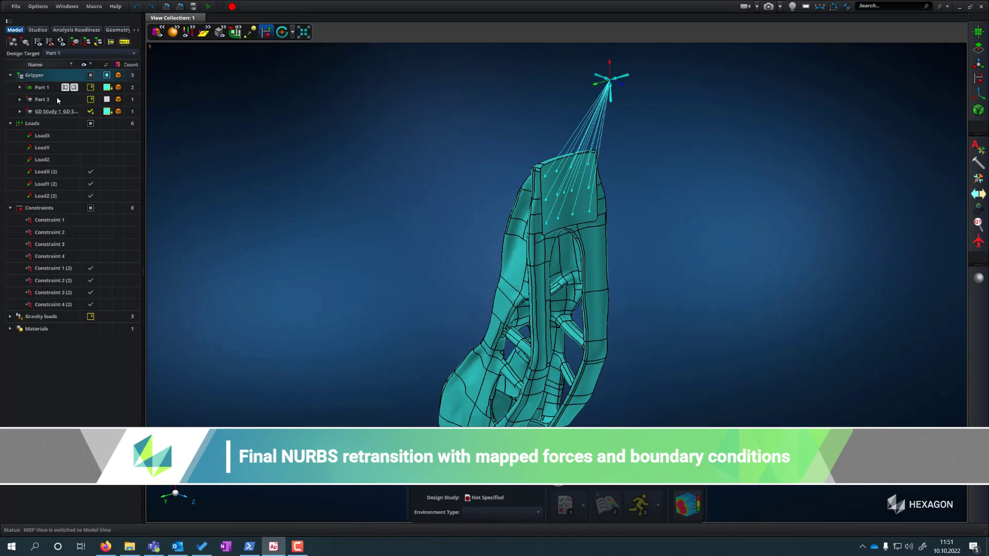
Launch MSC Apex 2022.3 and dismiss its startup tutorial window.
key(super)
text(apex)
key(Down)
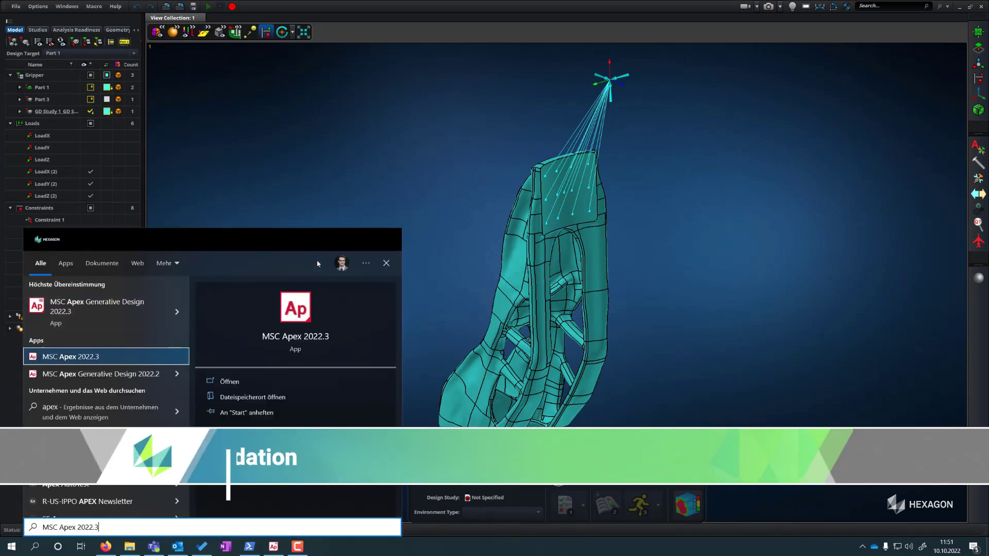
key(Return)
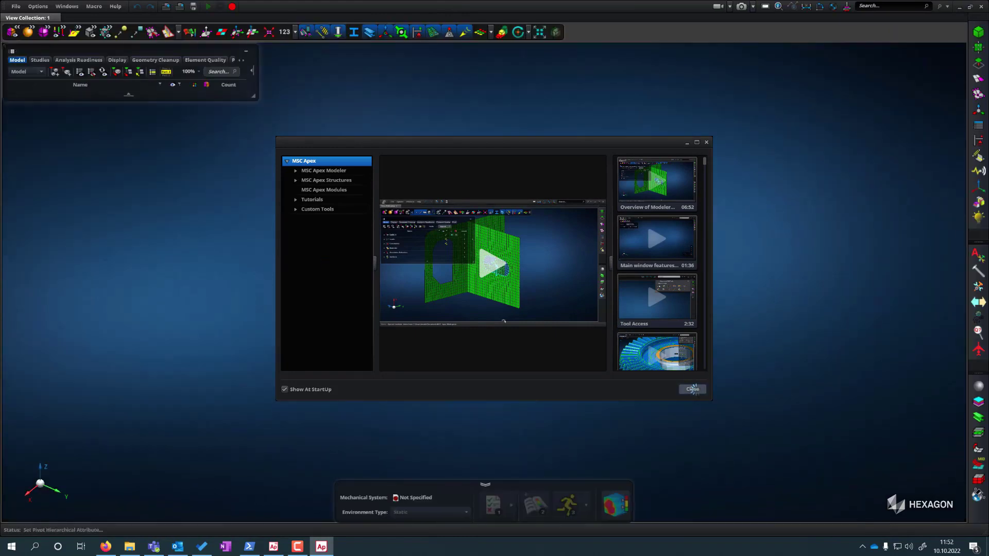
click(693, 389)
Open the generative design project file project.apex from the Gripper folder in MSC Apex 2022.3.
click(275, 546)
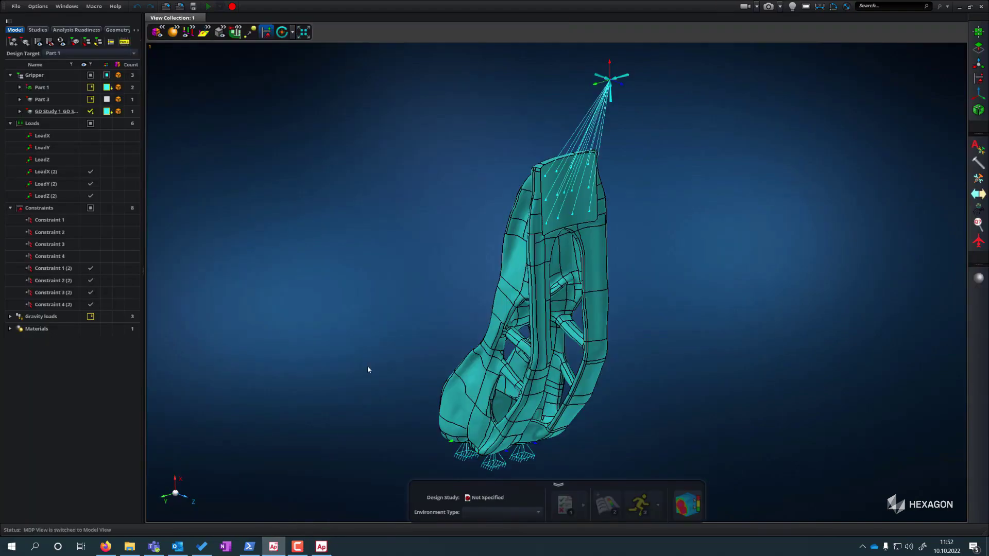
click(434, 282)
click(320, 550)
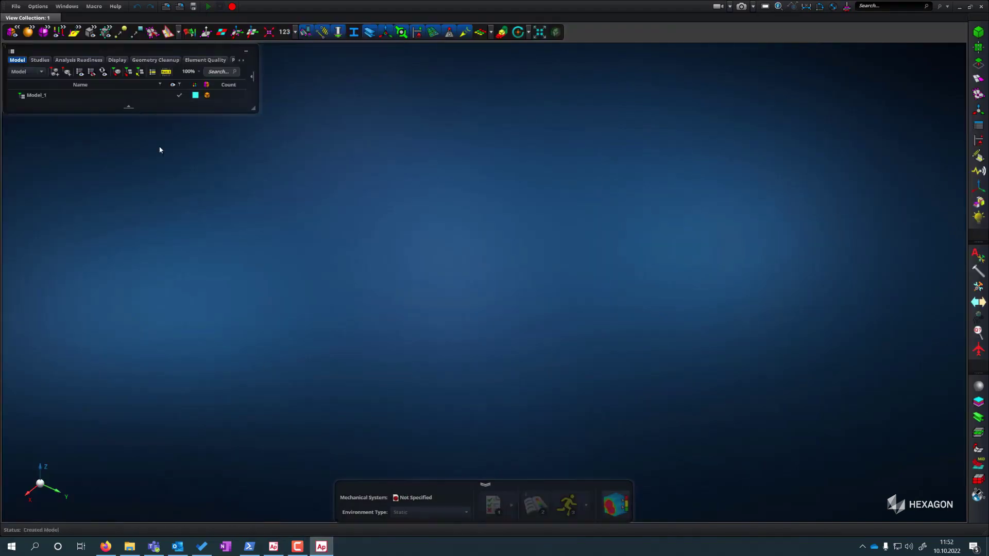
click(19, 7)
click(32, 41)
double_click(329, 189)
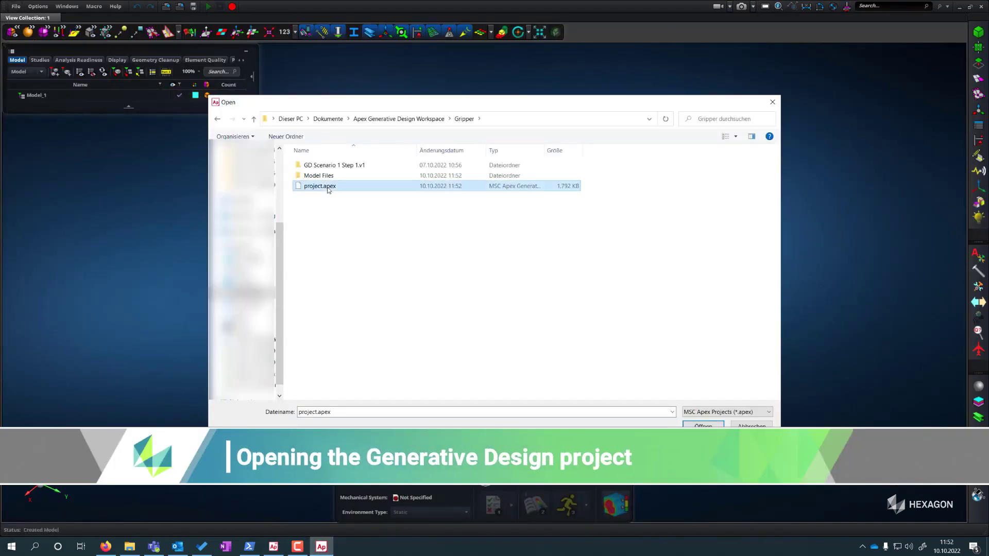
click(415, 289)
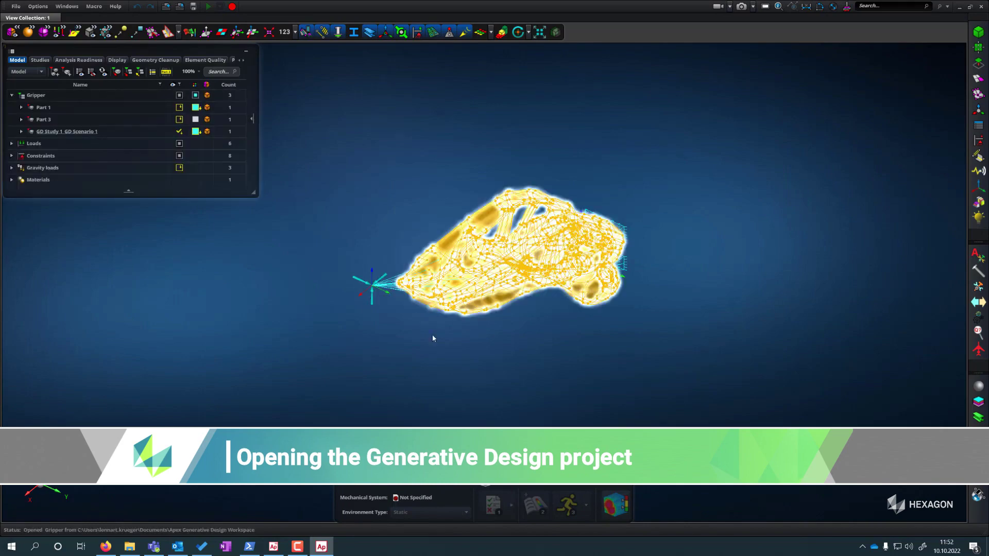
Create a solid mesh on the smooth design shape with a mesh size of 4 mm.
middle_drag(513, 364, 693, 269)
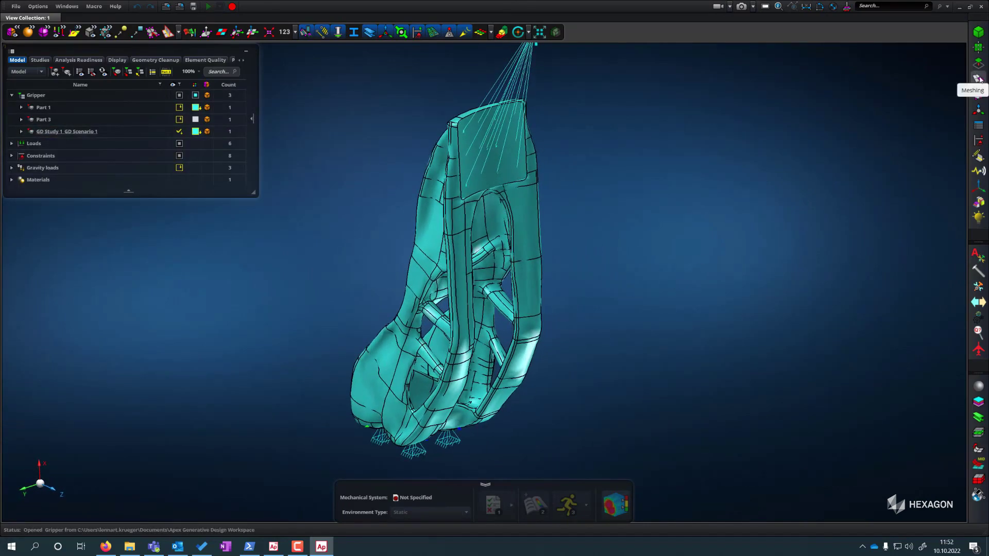
click(977, 79)
click(875, 92)
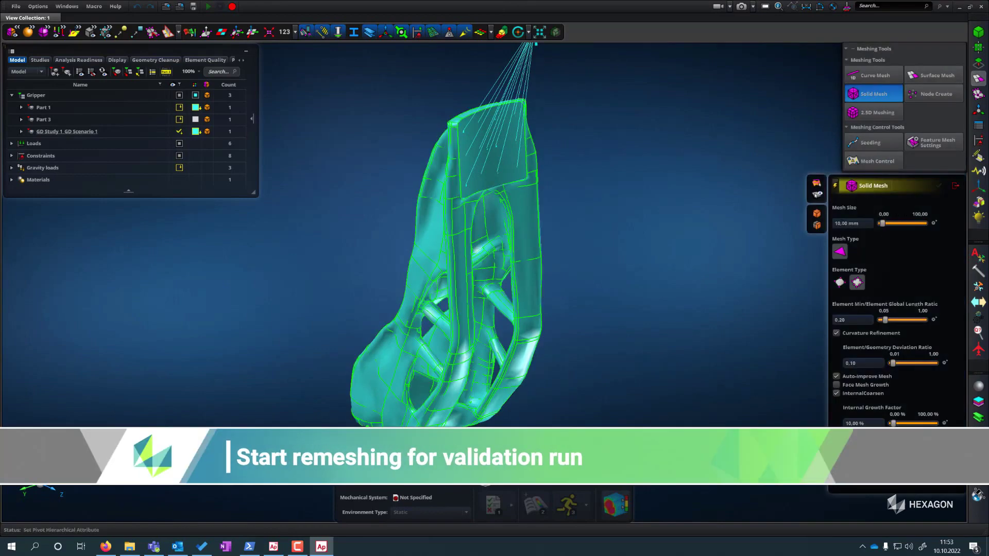
text(4)
key(Return)
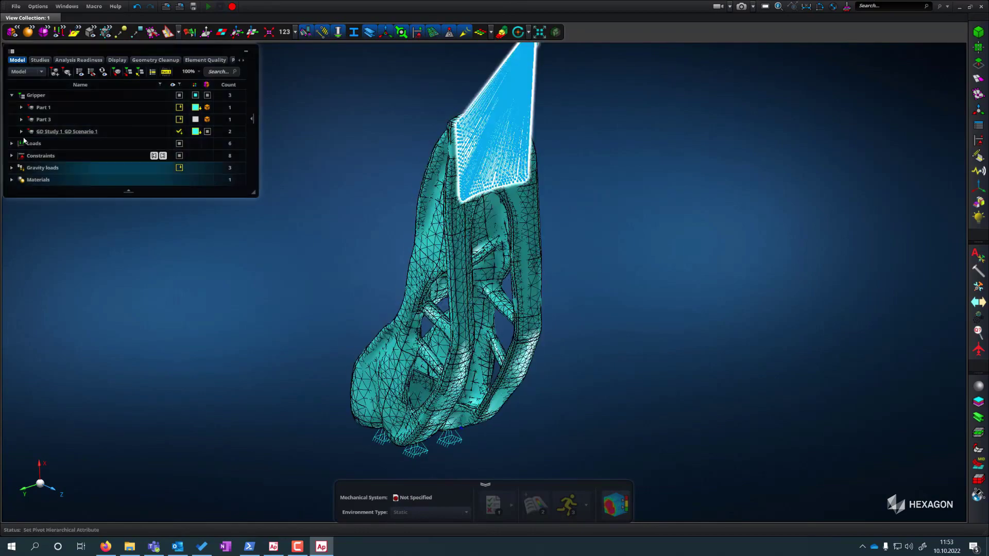
Inspect the new mesh by temporarily hiding Smooth Design Shape 64 under GD Study 1_GD Scenario 1.
click(21, 132)
click(179, 143)
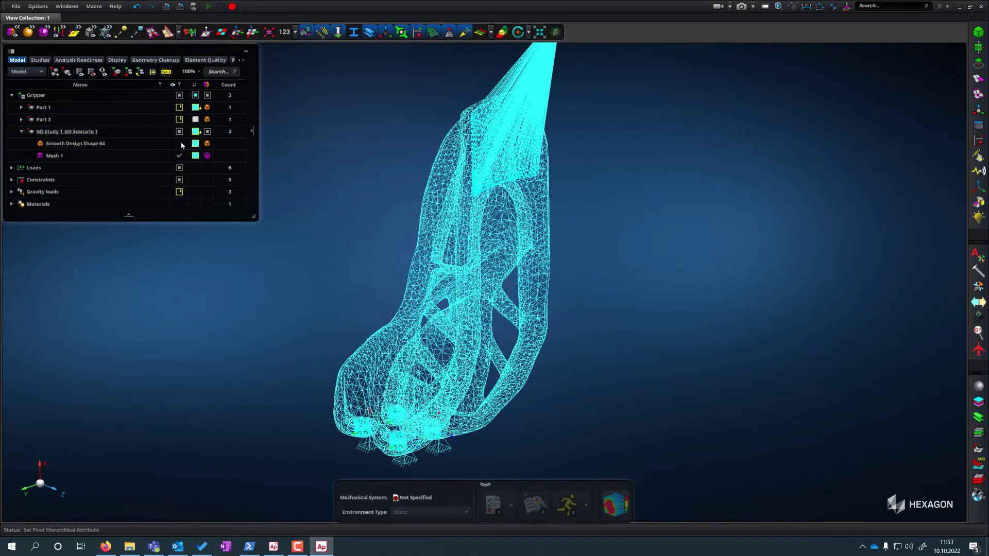
click(179, 143)
Create a scenario of type Static with 3 events for the validation study.
click(42, 61)
right_click(42, 83)
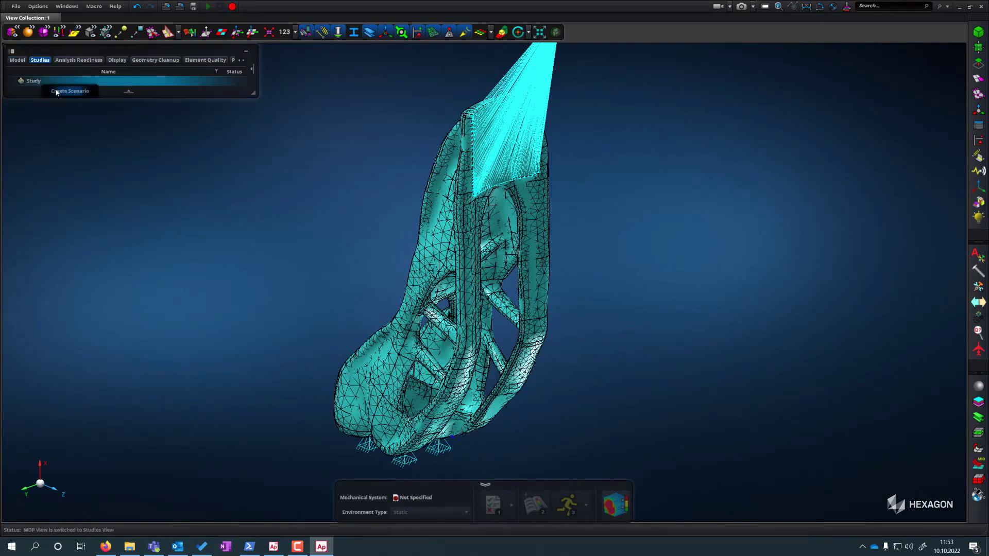
click(58, 92)
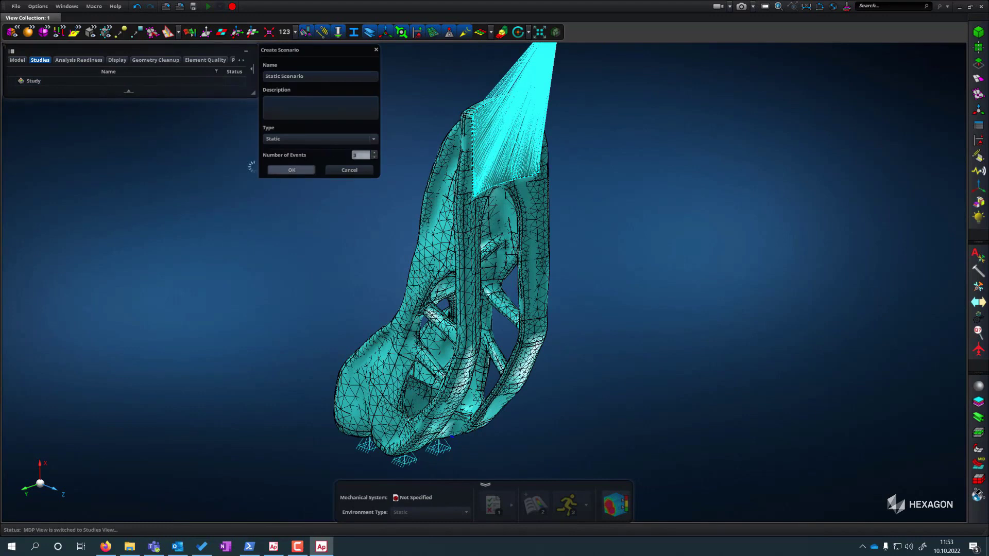
Assign GD Study 1_GD Scenario 1 as the model representation of the static scenario.
right_click(64, 102)
click(85, 109)
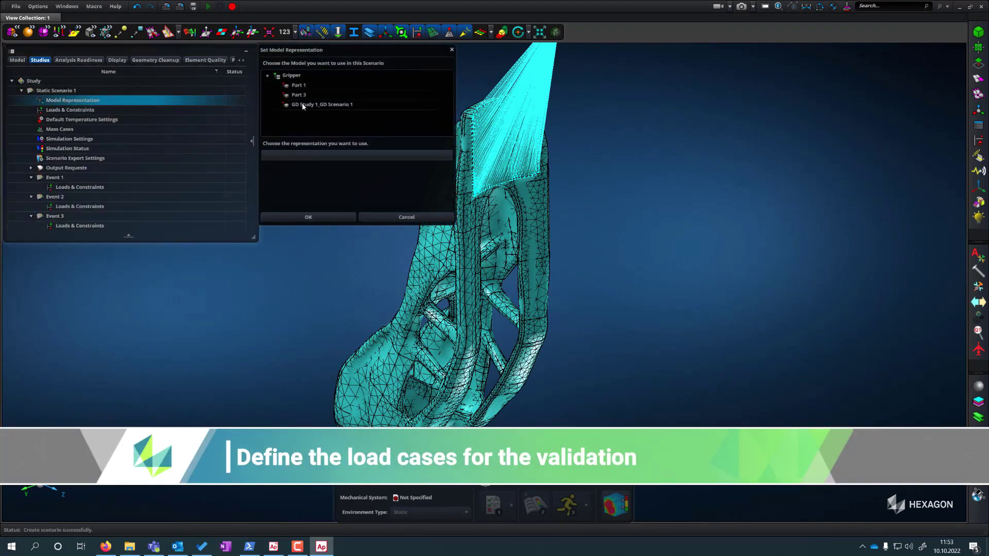
click(308, 217)
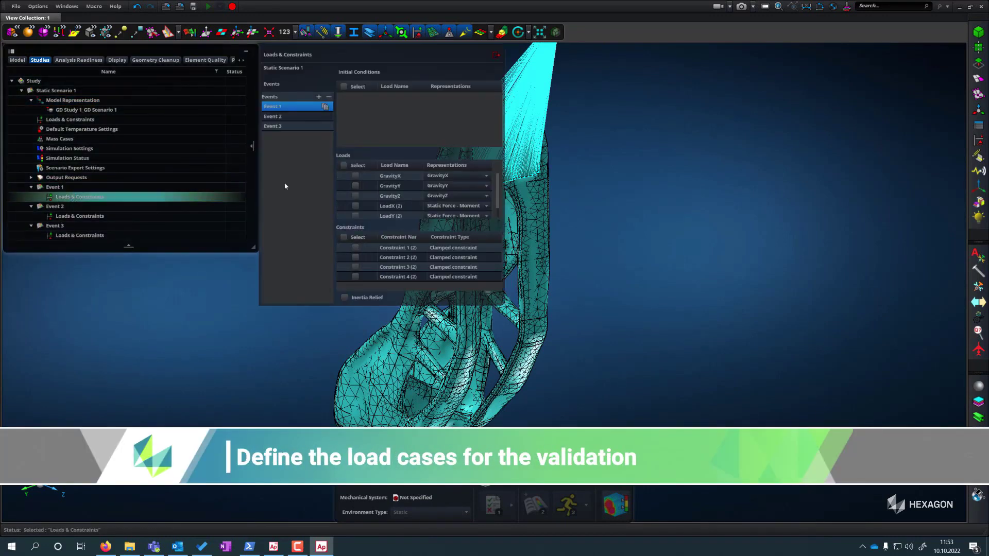
Assign GravityX and LoadX (2) to Event 1, GravityY and LoadY (2) to Event 2, GravityZ and LoadZ (2) to Event 3, each with all four constraints.
click(355, 177)
click(356, 206)
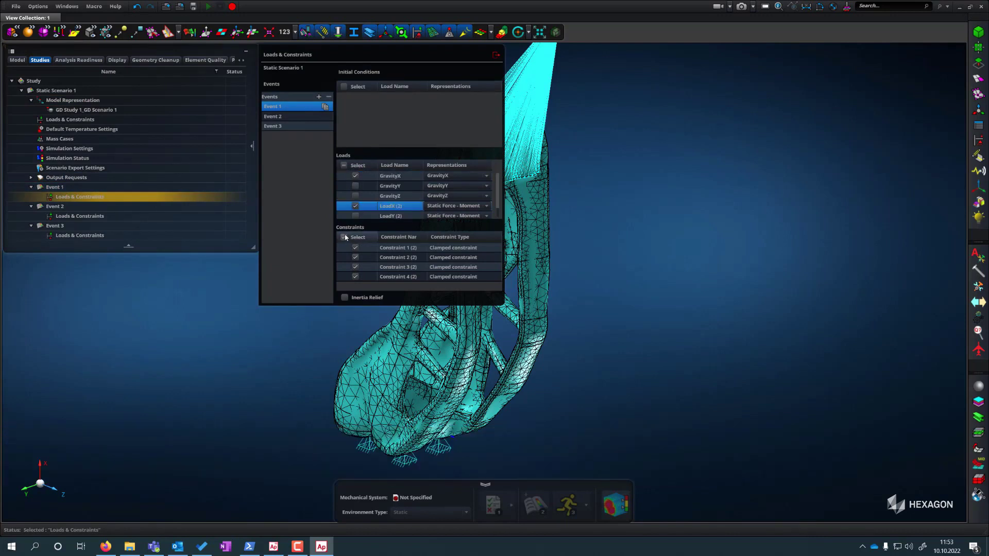
click(356, 186)
click(355, 216)
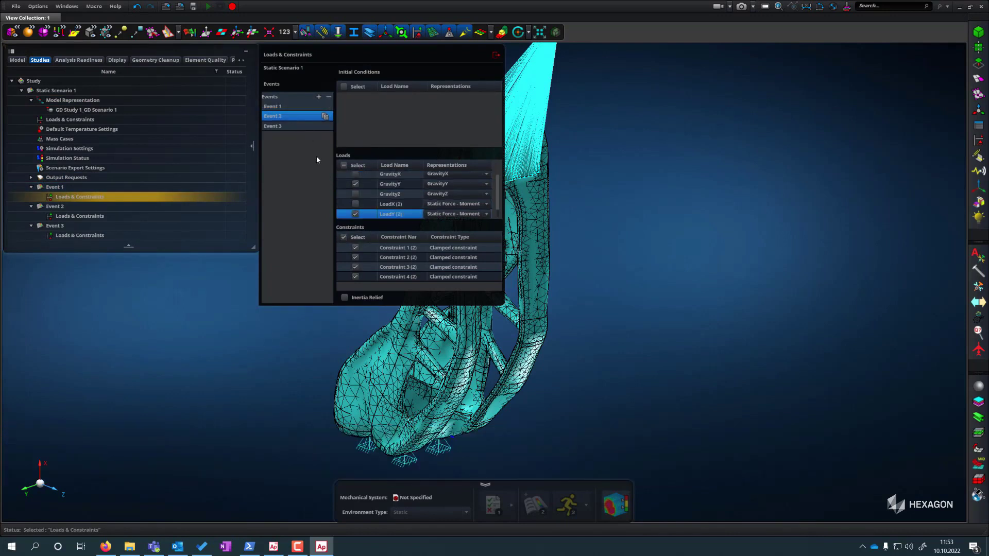
click(356, 194)
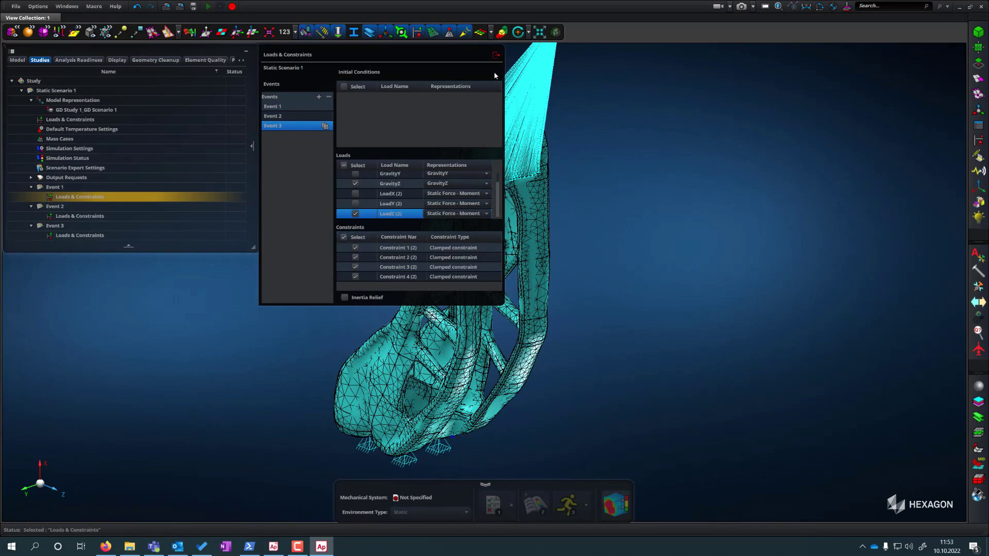
click(496, 55)
Run the simulation of Static Scenario 1 and display its results.
right_click(66, 91)
click(100, 132)
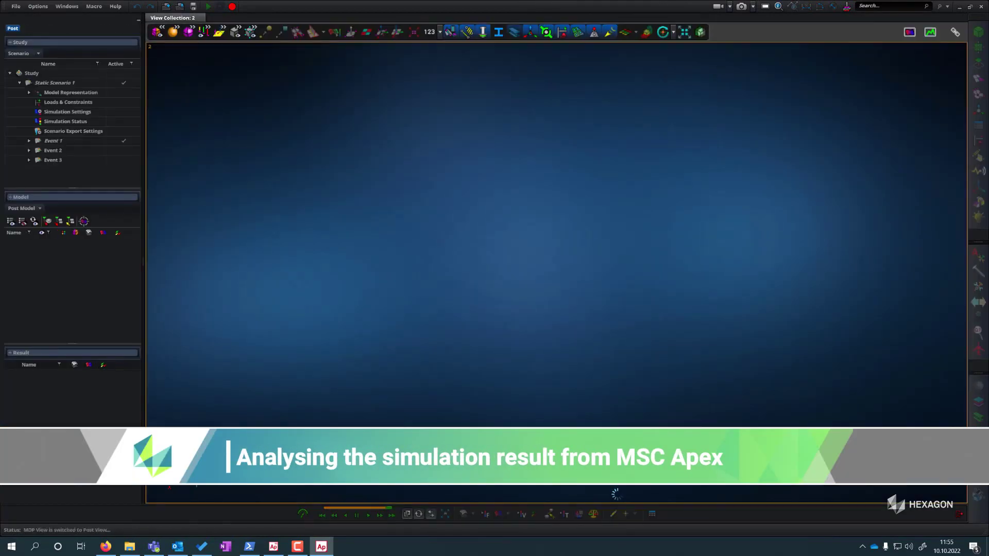
middle_drag(598, 392, 598, 393)
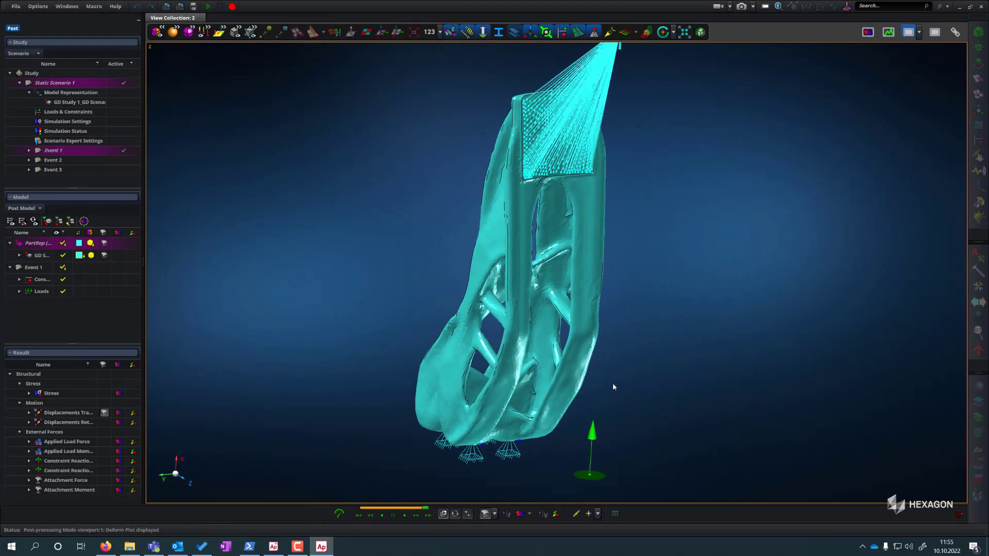
Plot the Von Mises stress for Event 3 with the legend maximum set to 1000 MPa and collapse the plot settings.
click(54, 169)
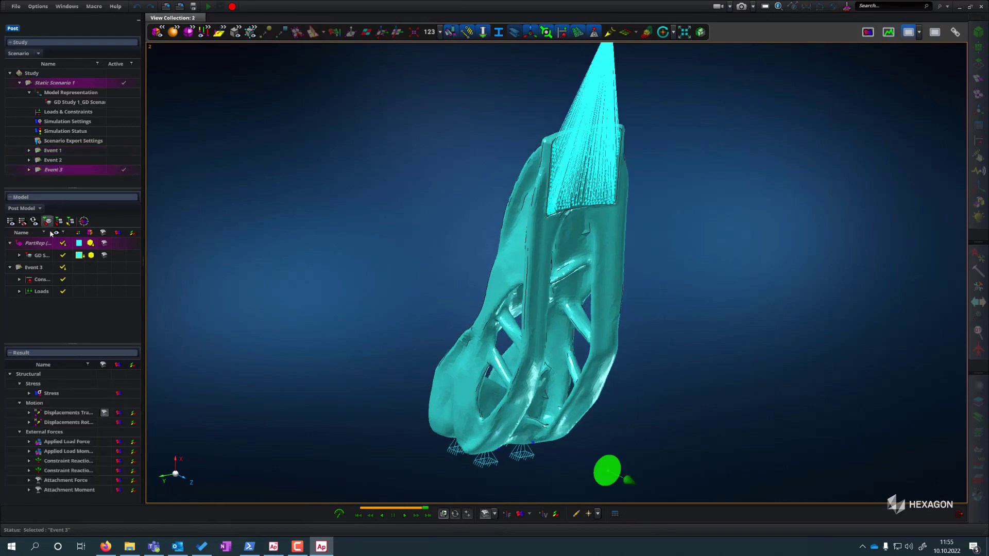
click(118, 393)
mouse_move(920, 75)
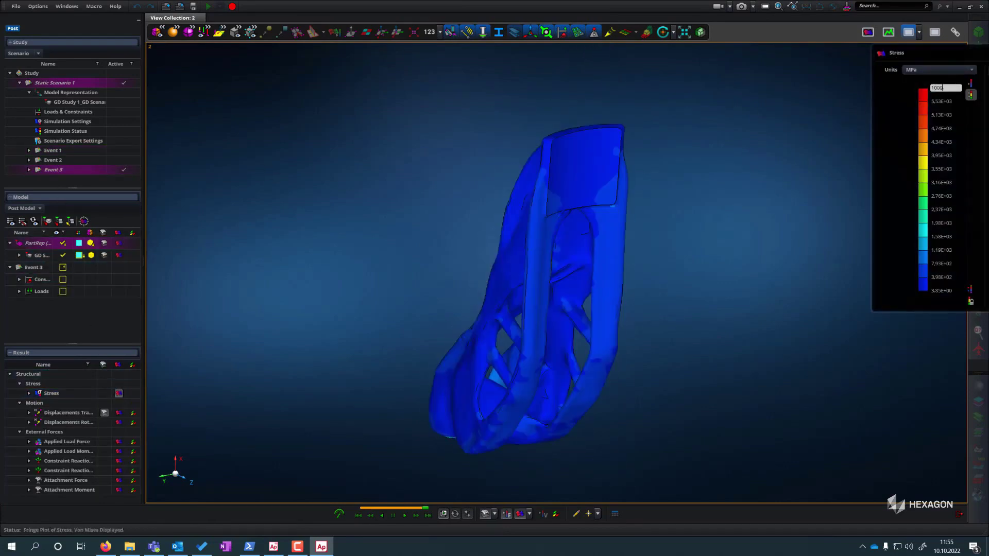
key(Return)
drag(928, 58, 755, 57)
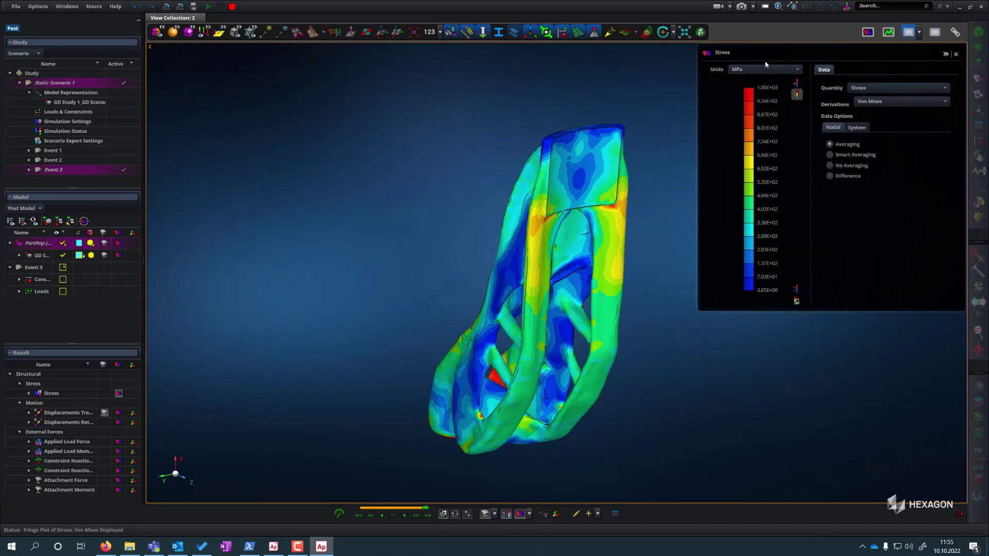
click(946, 54)
click(687, 308)
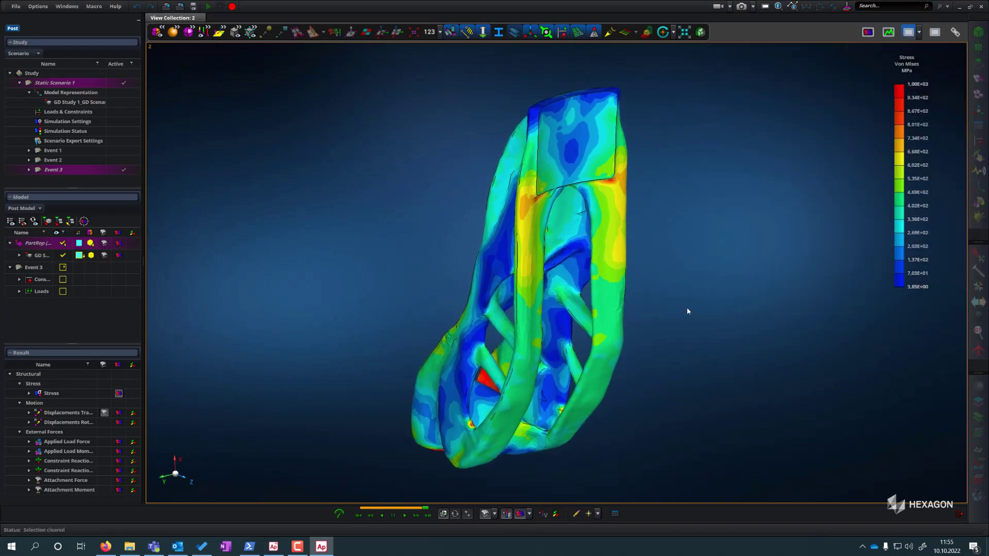
Plot the resultant translational displacements for Event 3 and animate the deformation.
click(119, 413)
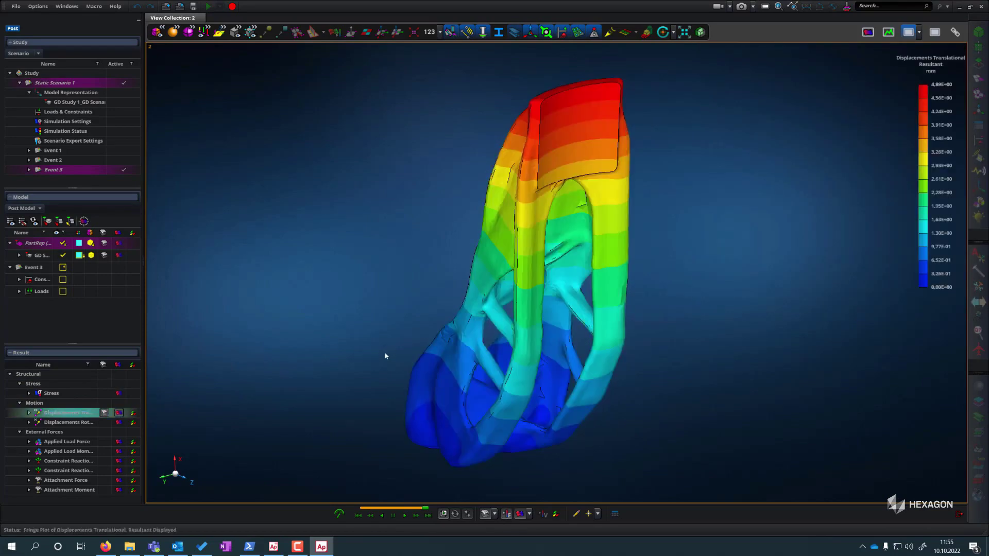
click(405, 515)
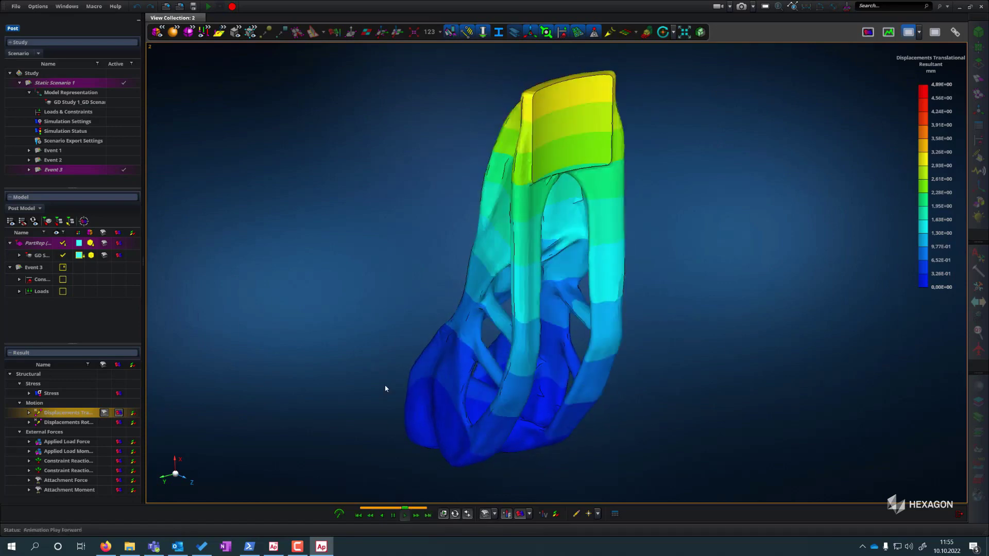